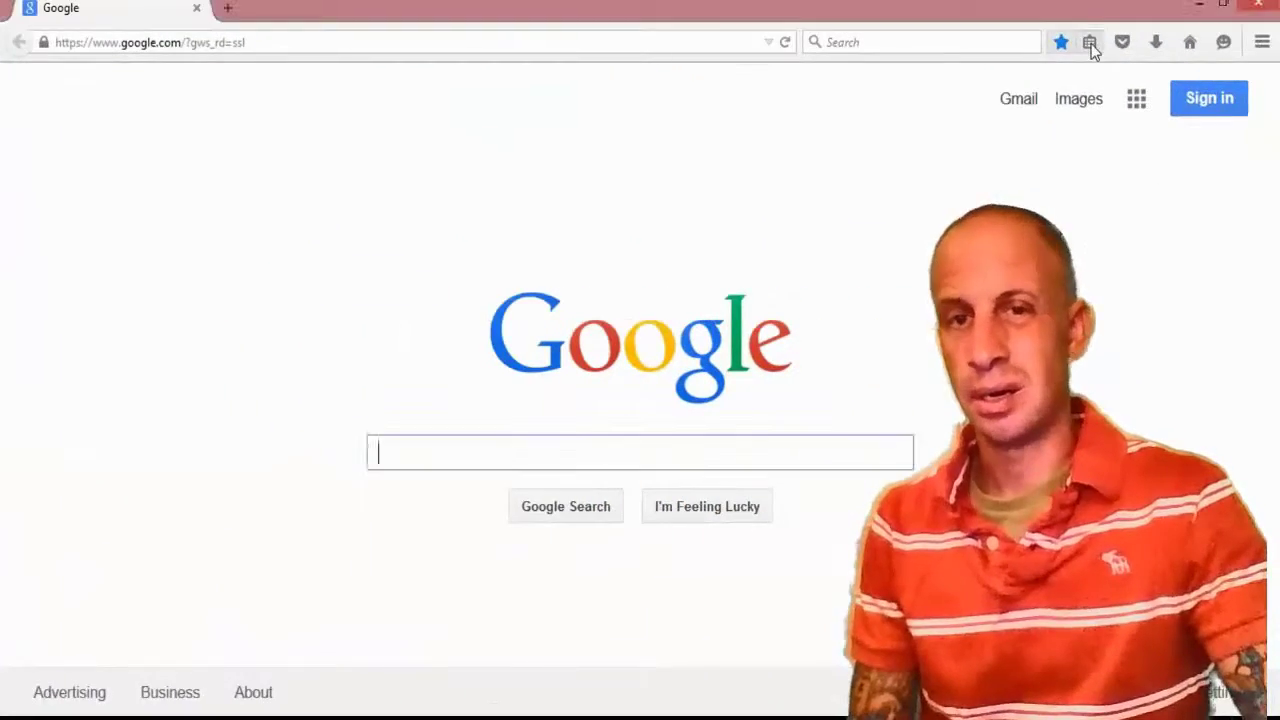
Load the PicMonkey photo editor from Unsorted Bookmarks, then select the whole web address.
click(1090, 43)
mouse_move(962, 240)
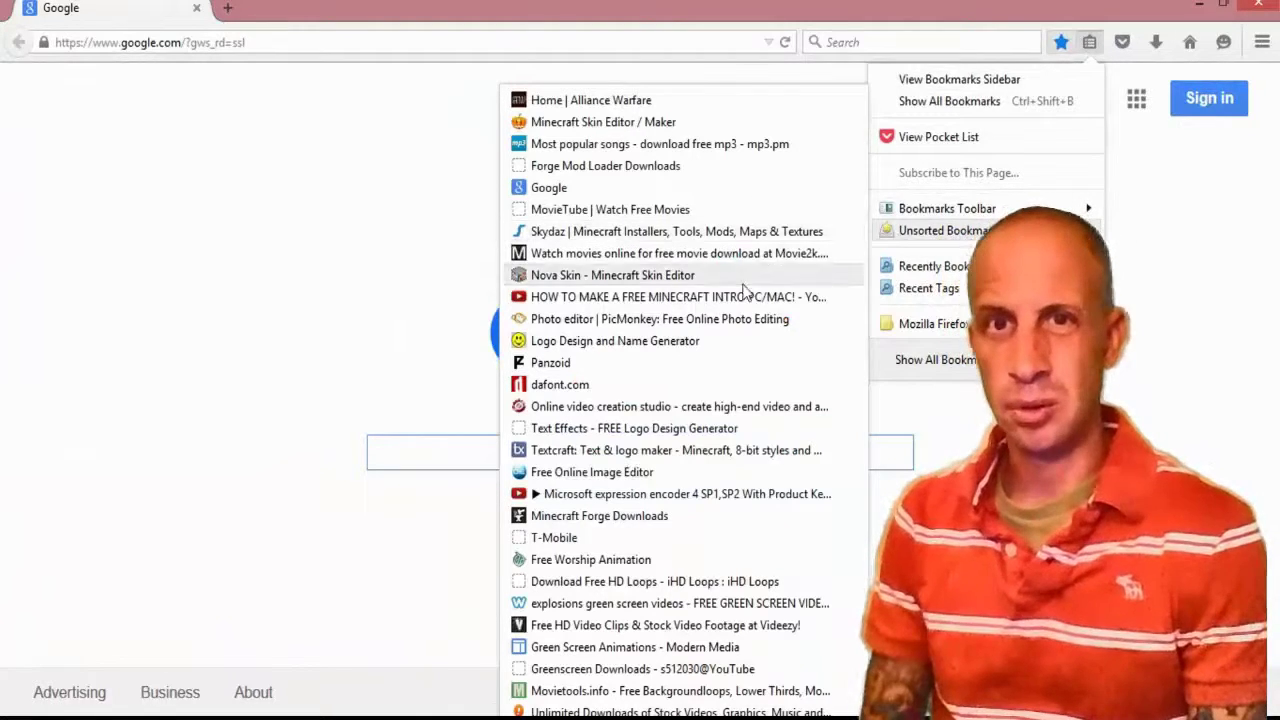
click(705, 318)
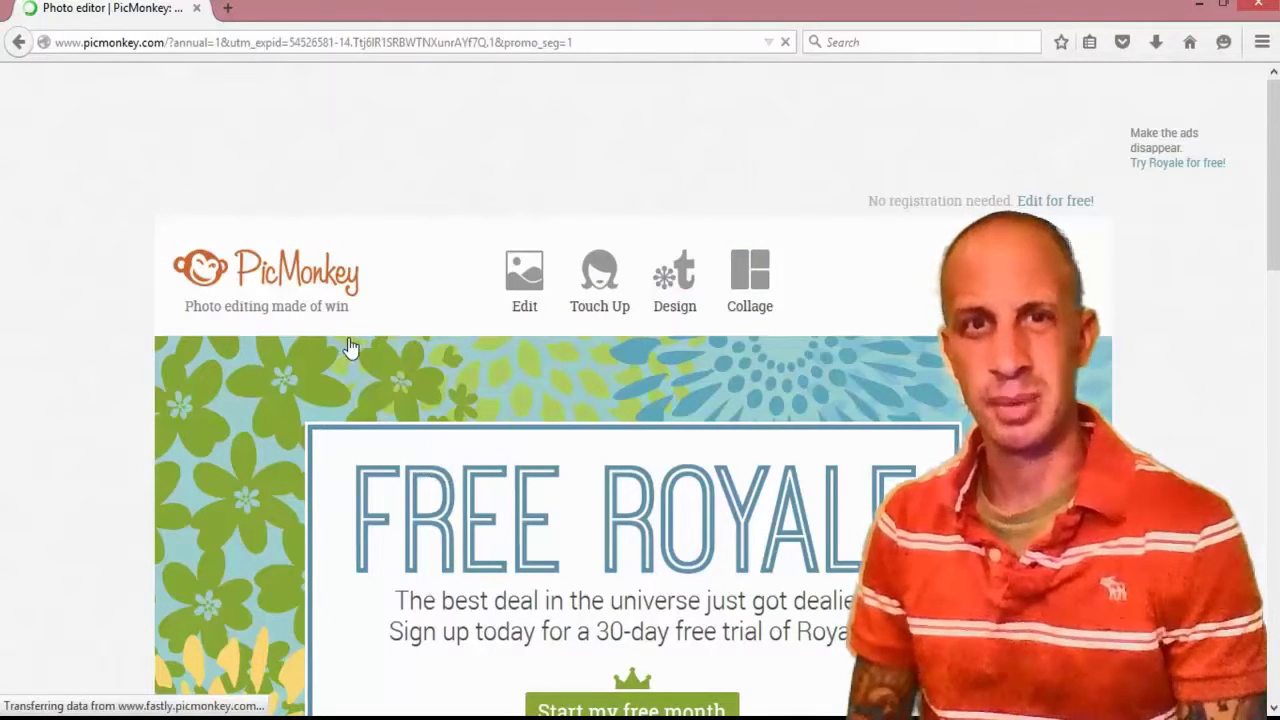
click(149, 44)
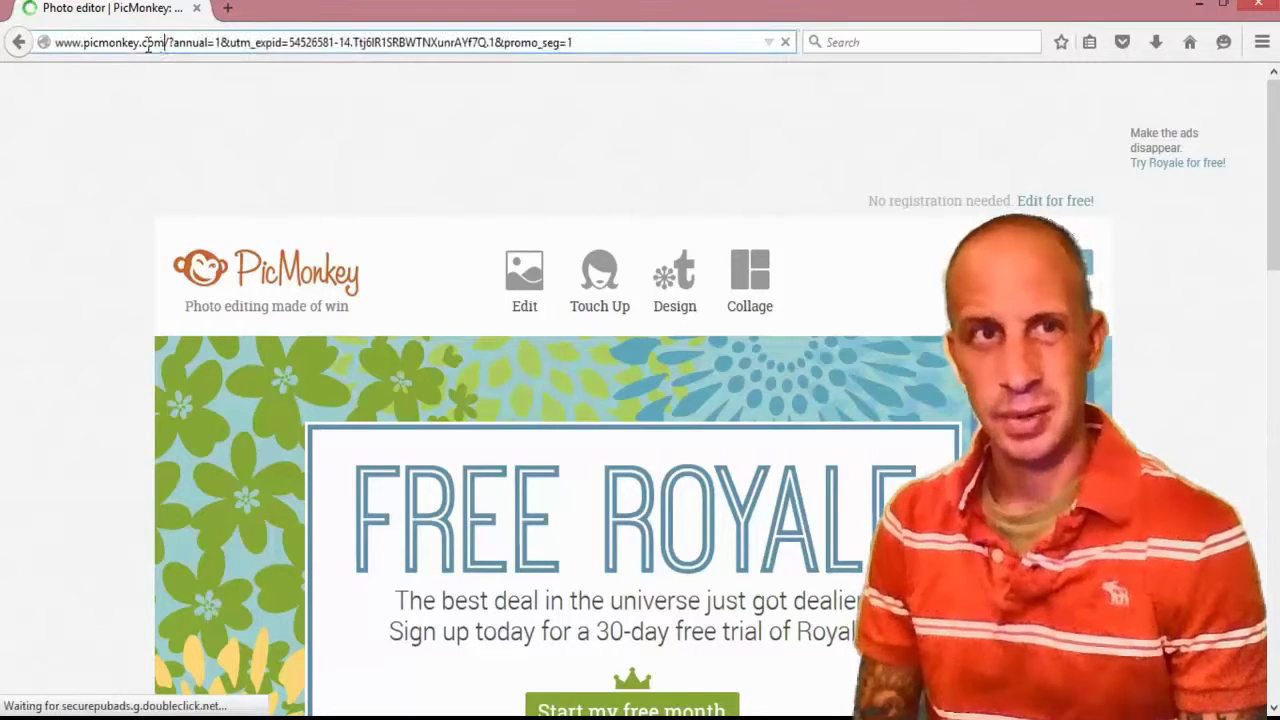
mouse_move(163, 44)
mouse_down()
mouse_move(55, 44)
mouse_move(163, 57)
mouse_up()
key(ctrl+a)
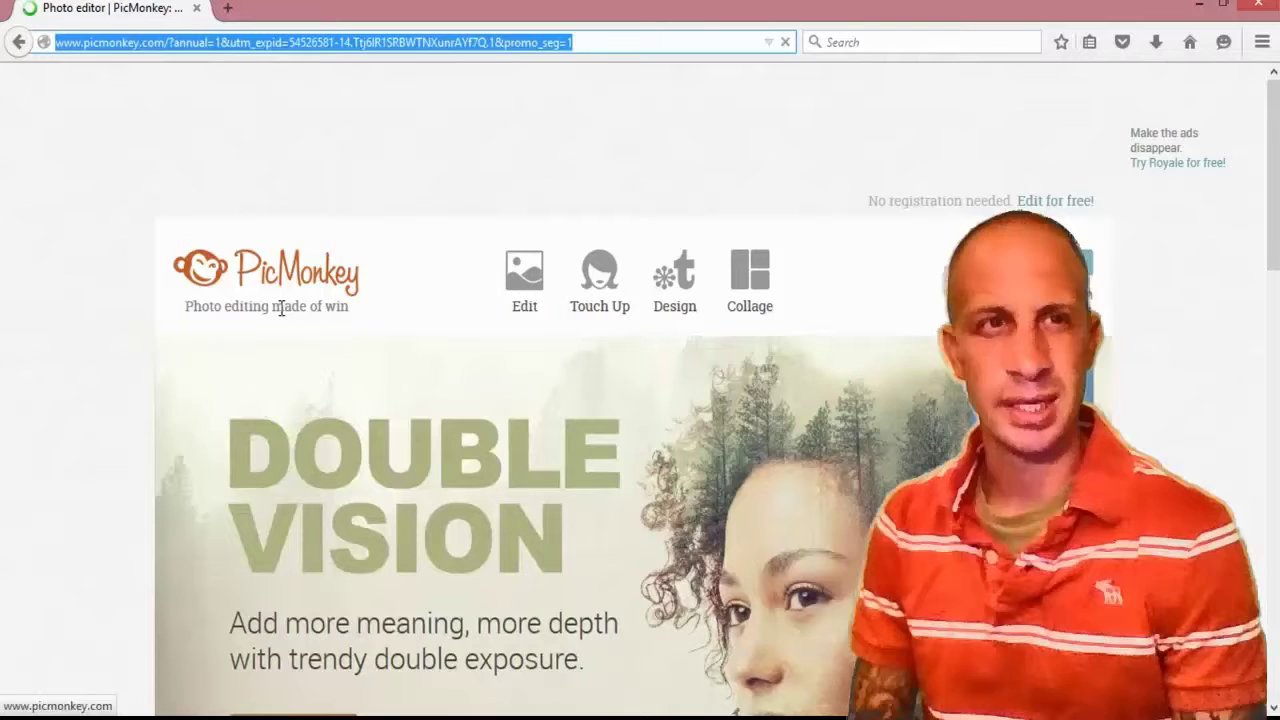
Open the imagesbkground picture from the backgrounds folder in PicMonkey's Edit mode.
click(313, 163)
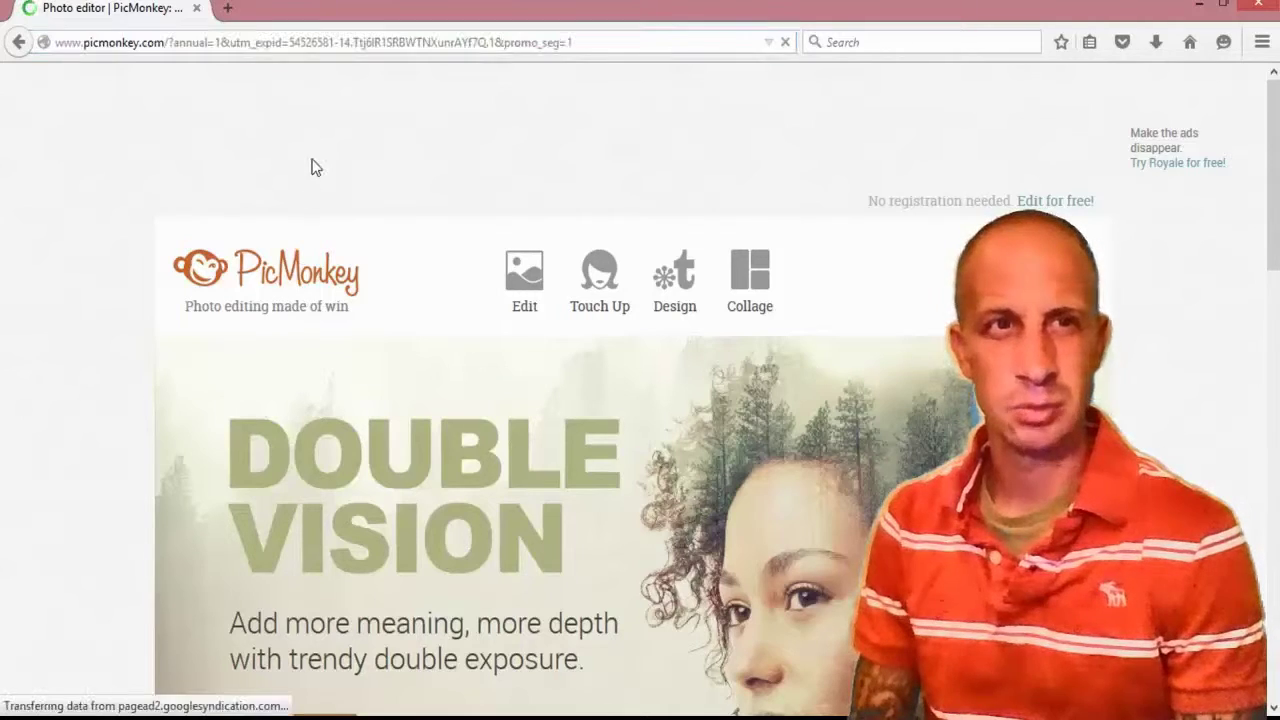
click(526, 305)
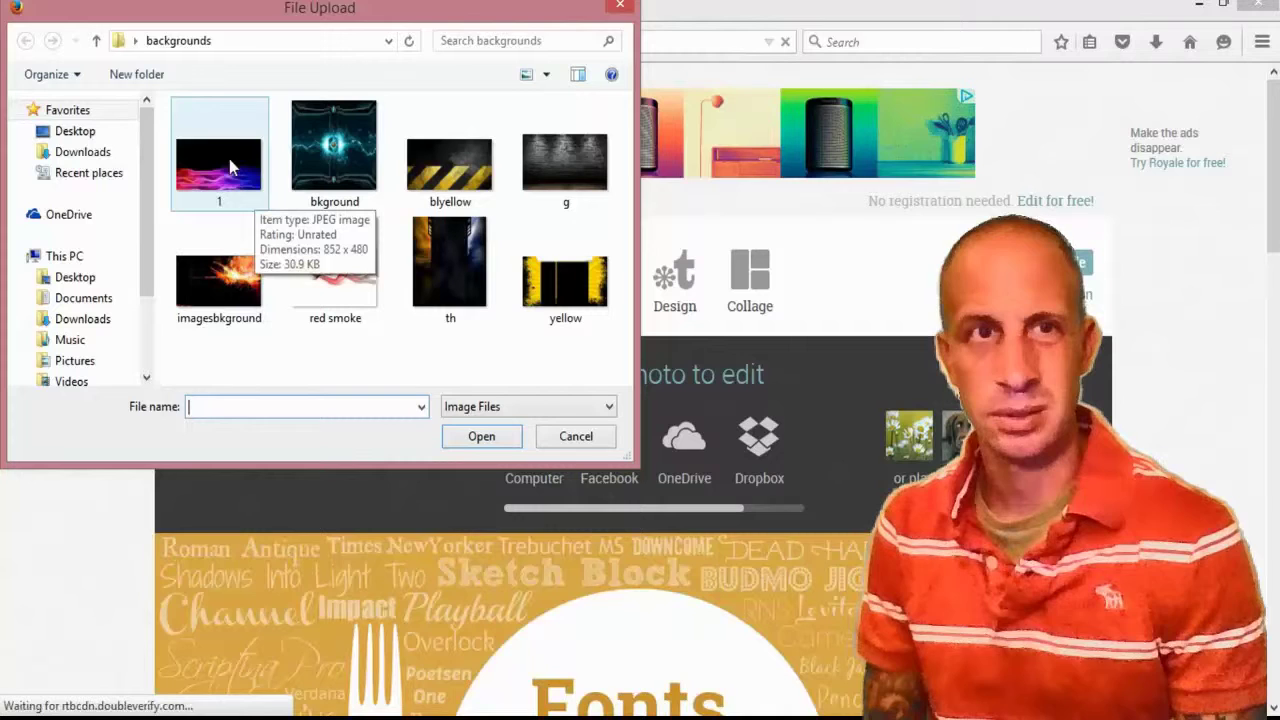
click(217, 282)
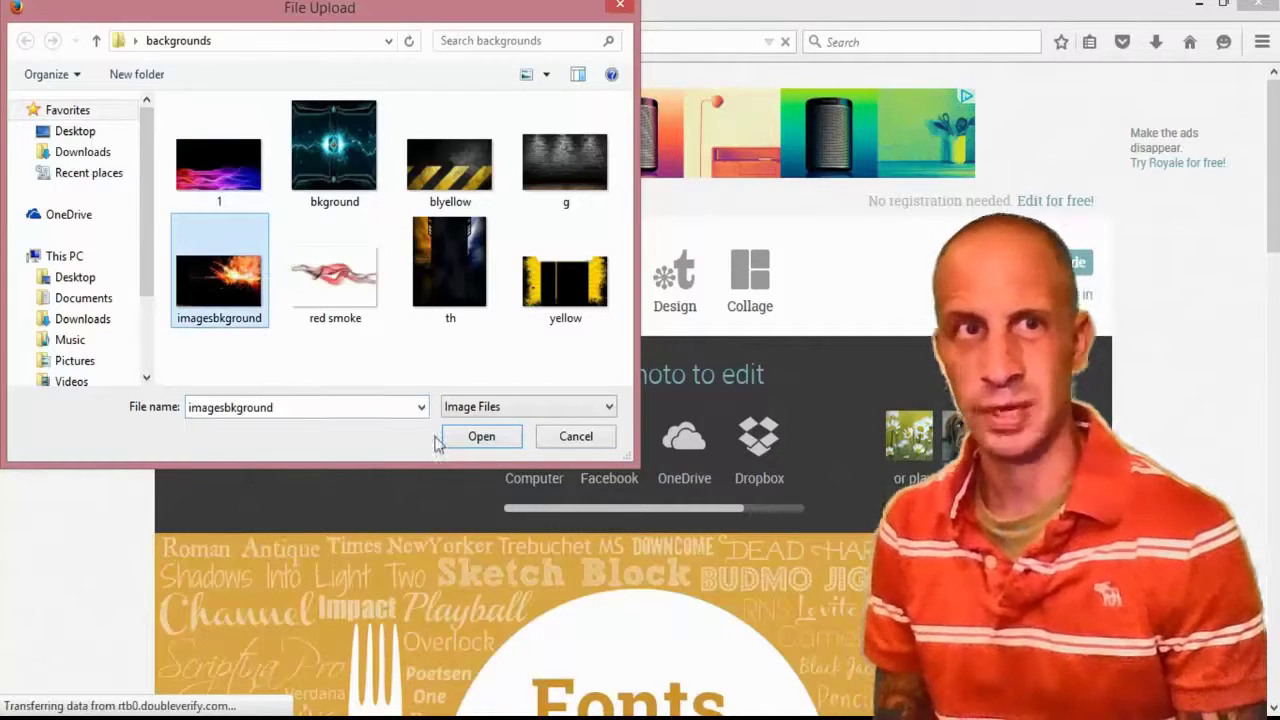
click(458, 440)
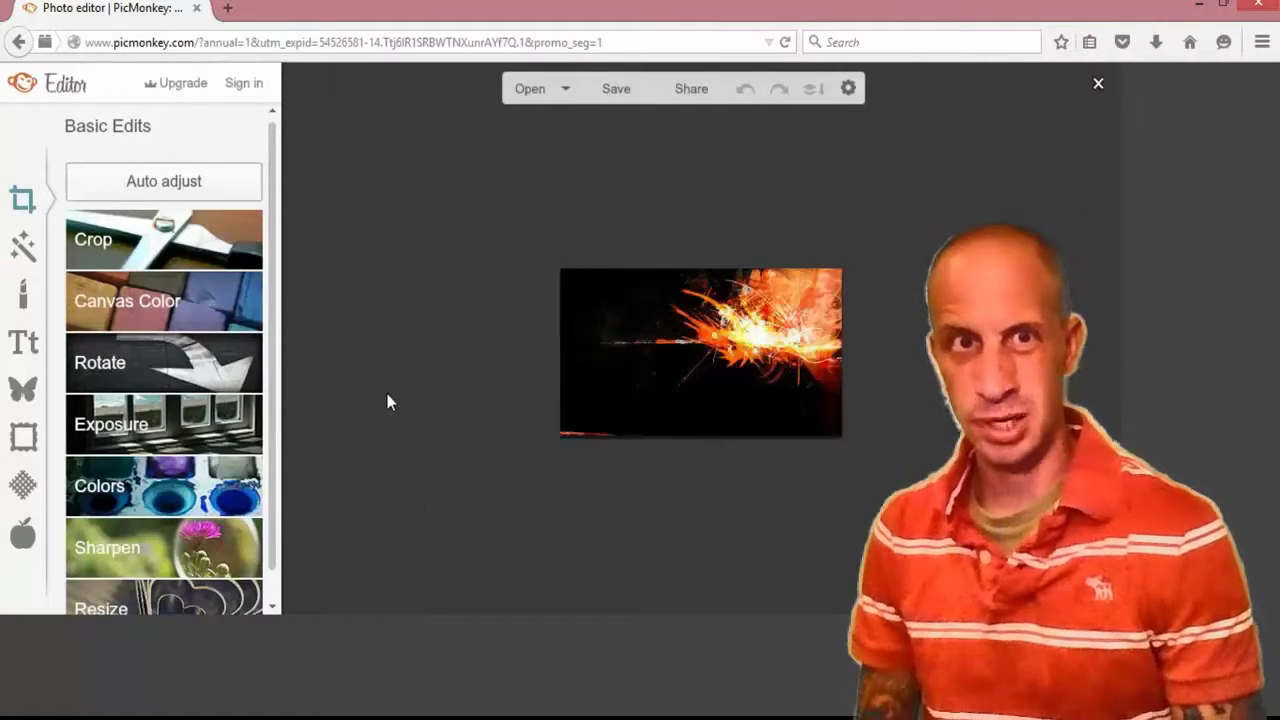
Crop the background to the 2560 x 1600 HDTV preset and apply the crop.
click(199, 233)
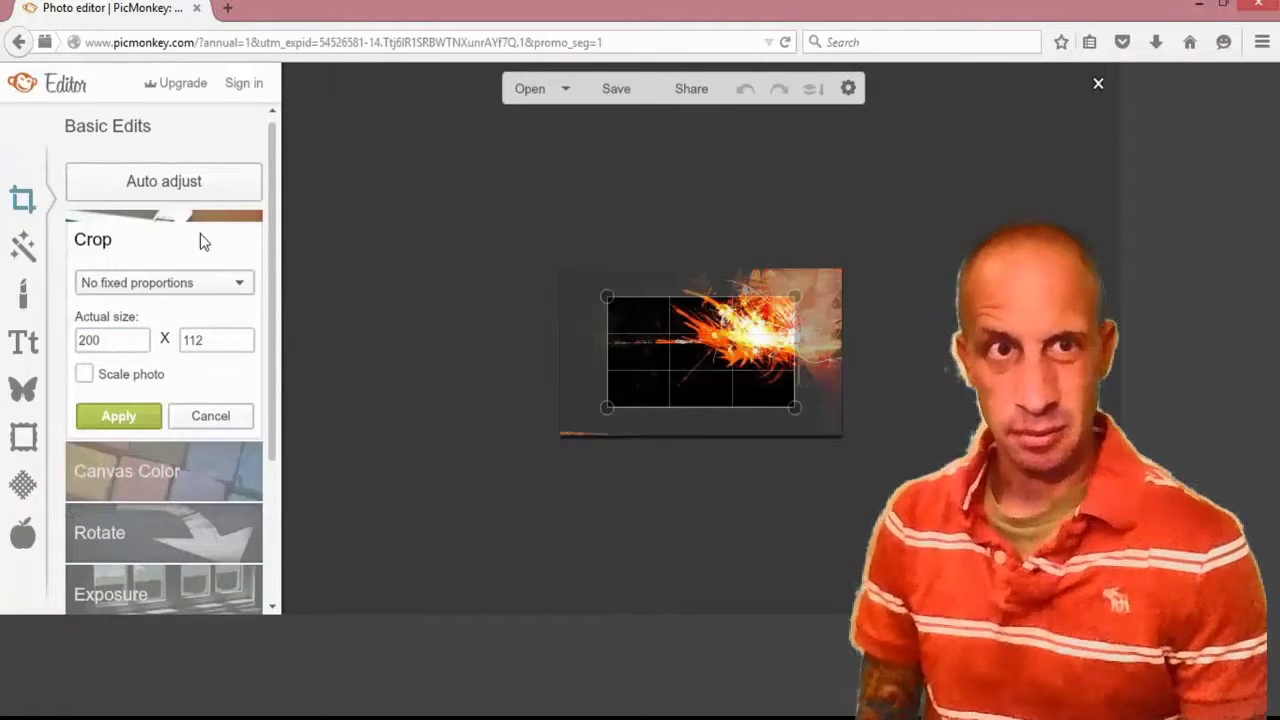
click(238, 287)
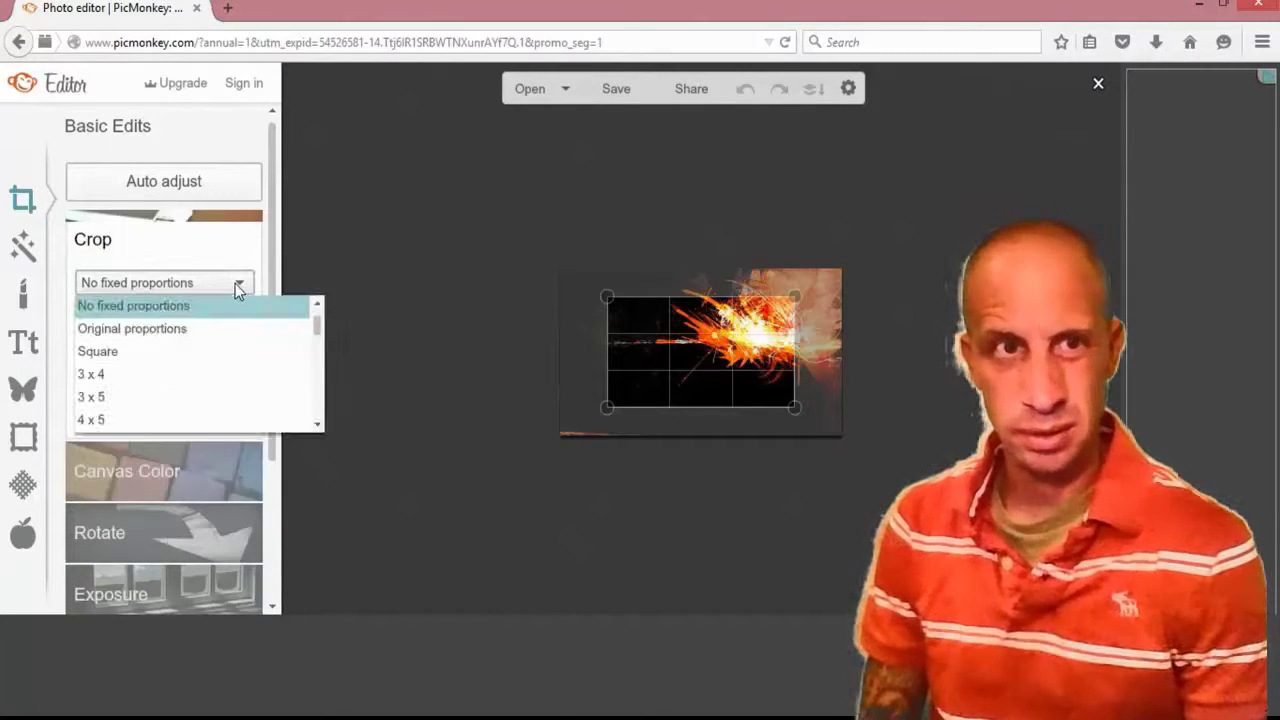
scroll(168, 372, down, 3)
scroll(174, 378, down, 3)
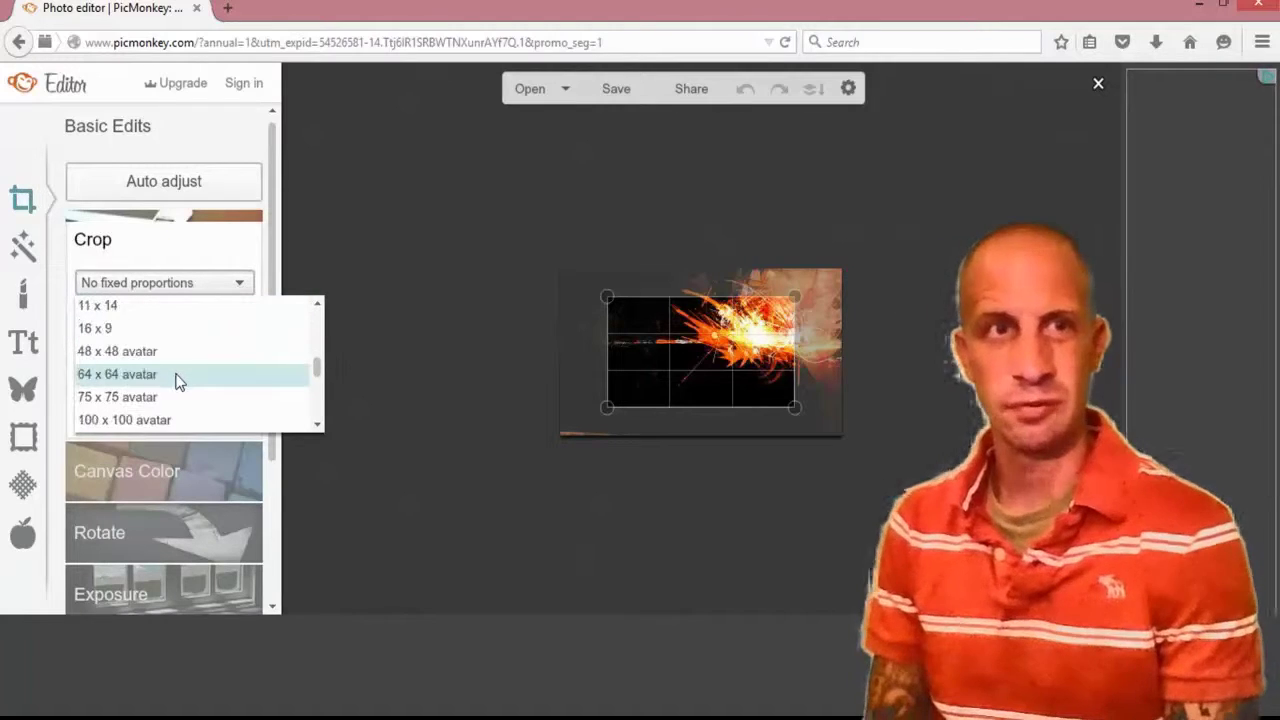
scroll(182, 385, down, 1)
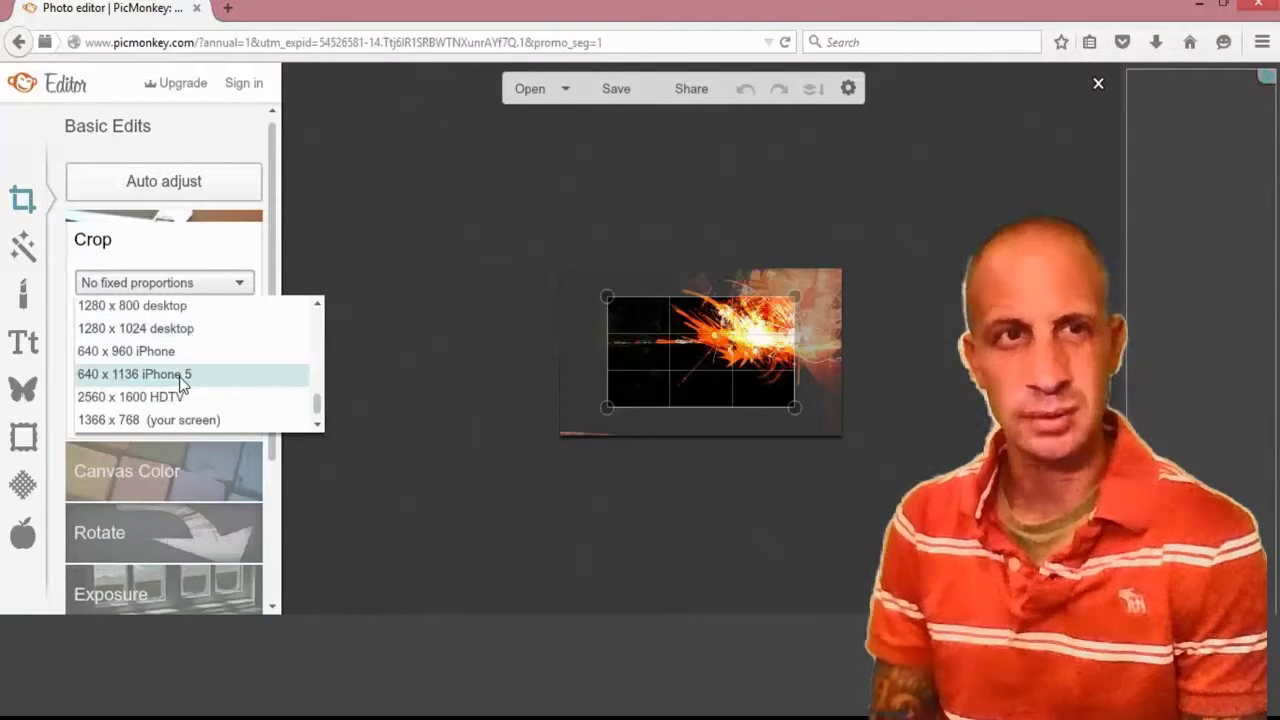
click(168, 396)
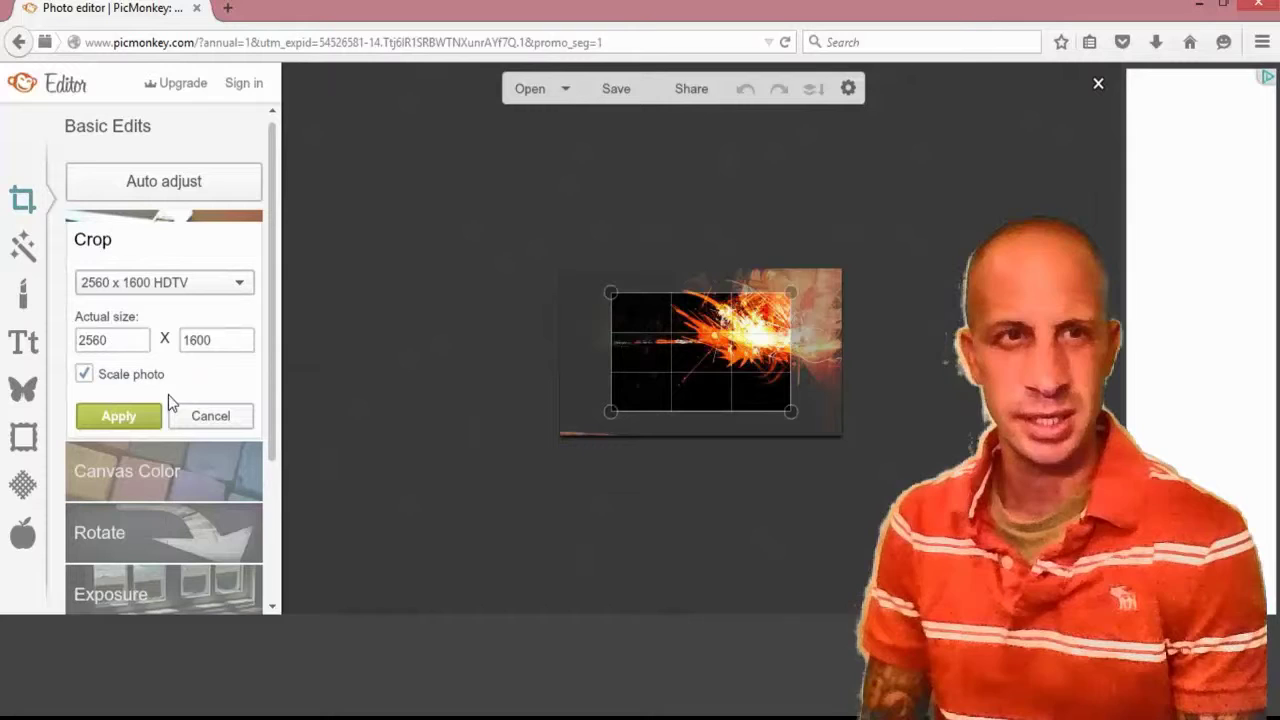
click(118, 415)
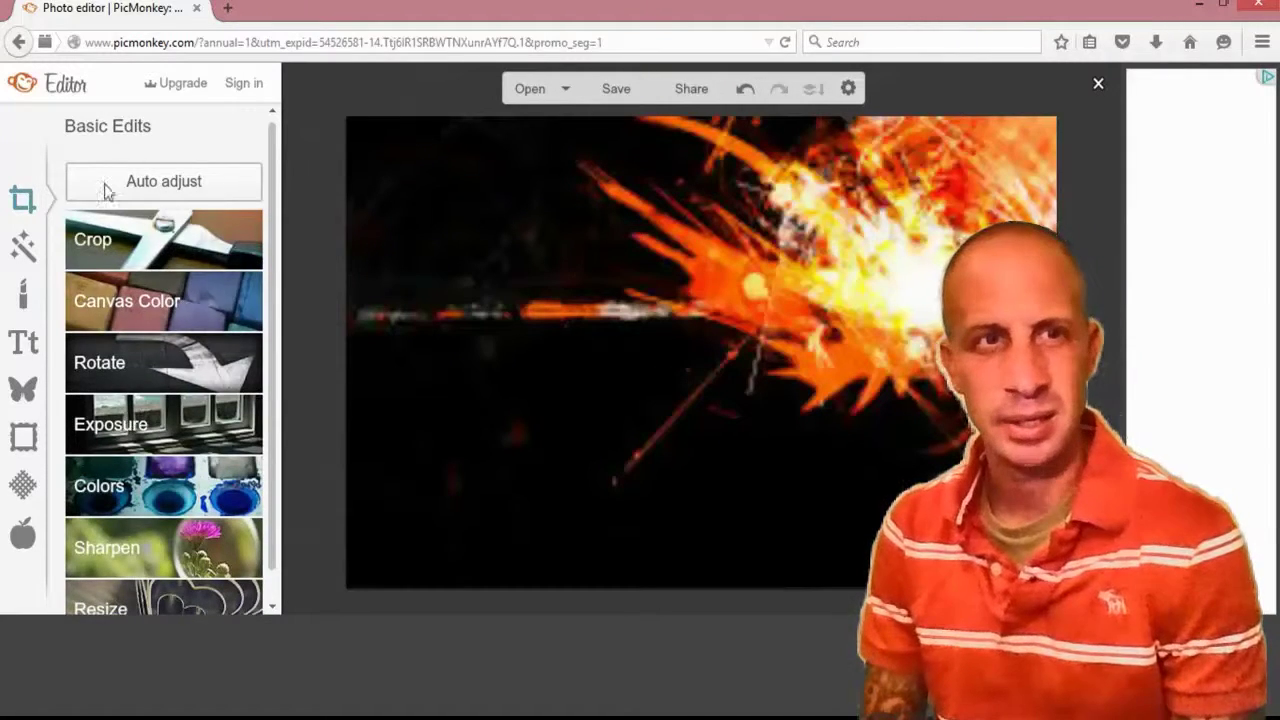
Load the silver bar PNG from the lower third designs folder as a Your Own overlay.
click(25, 390)
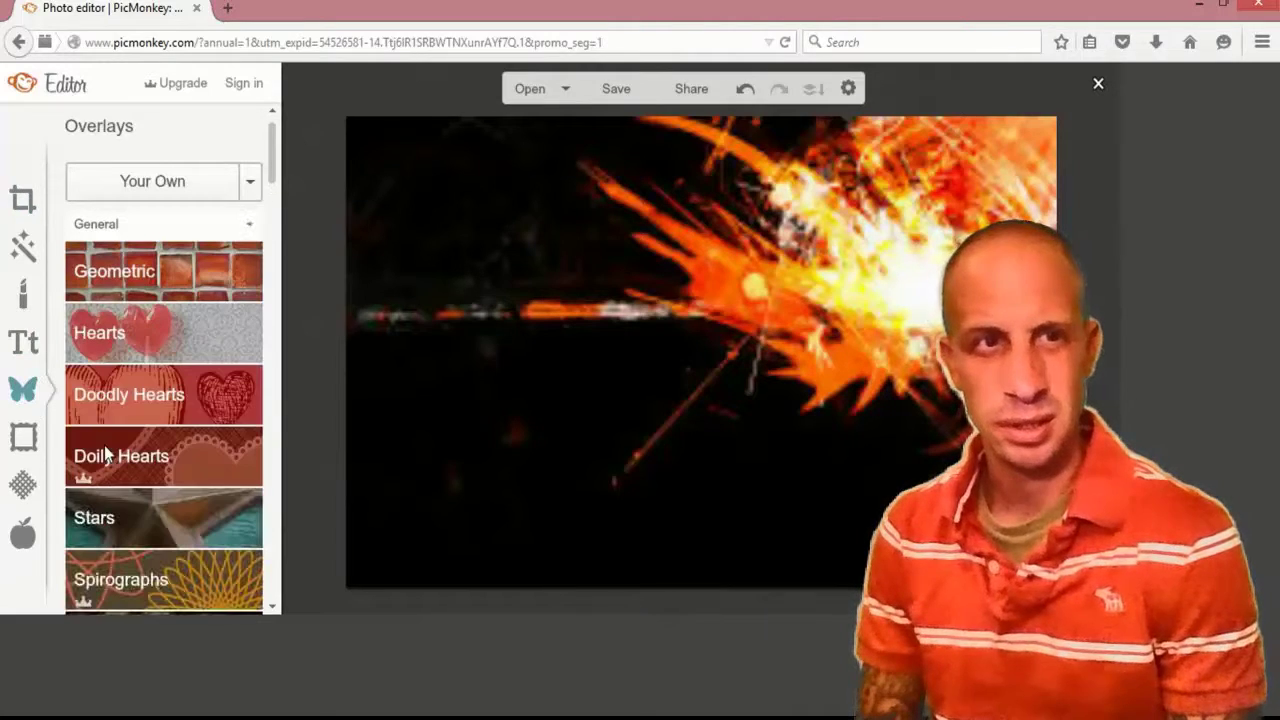
click(246, 185)
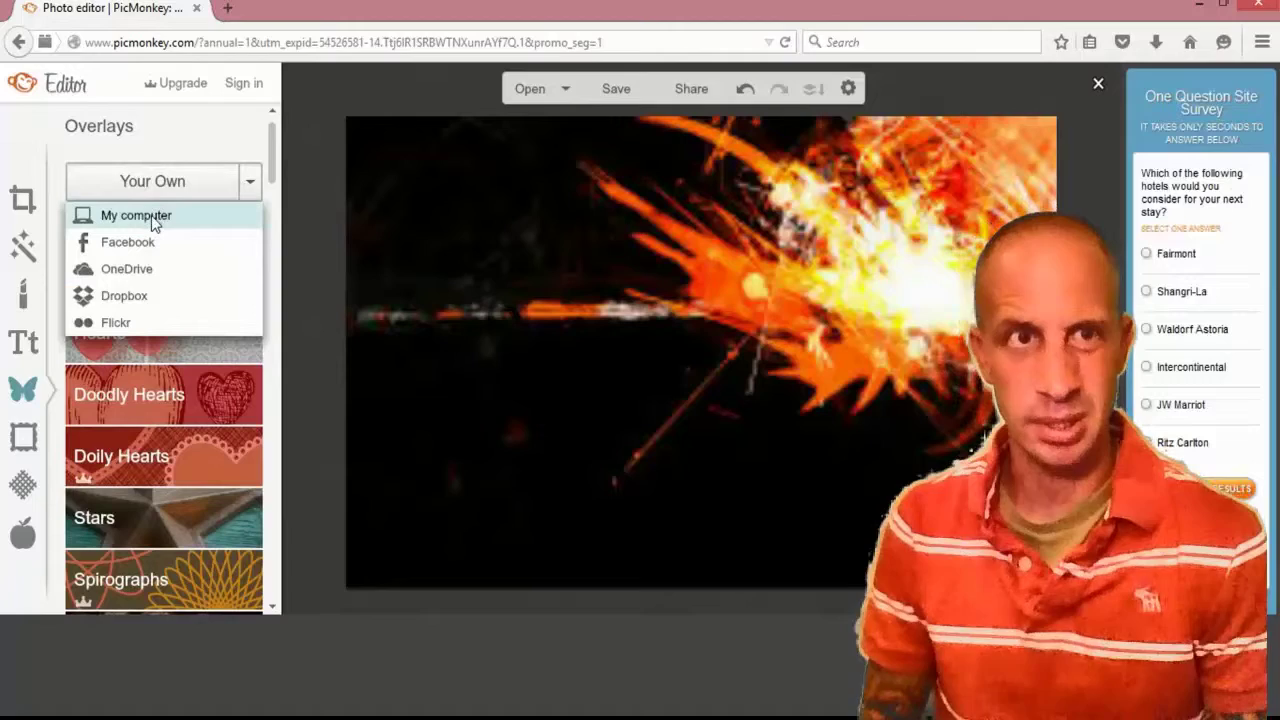
click(151, 216)
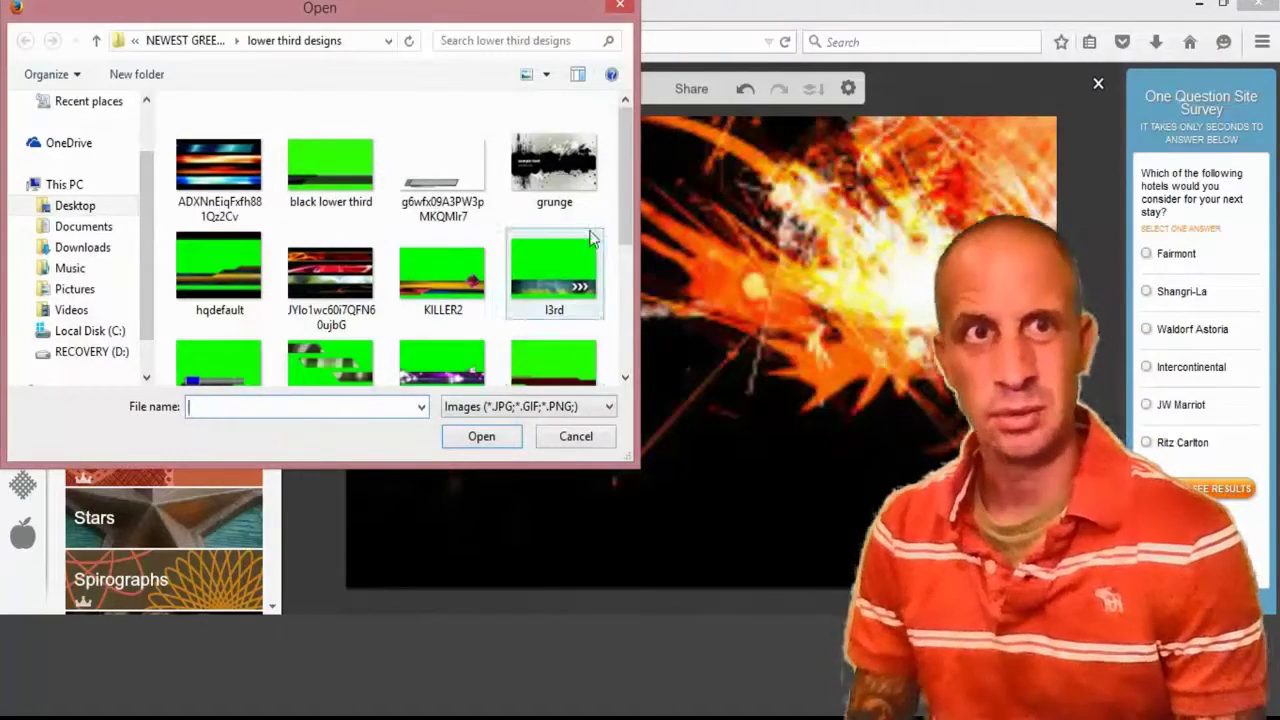
drag(622, 218, 614, 307)
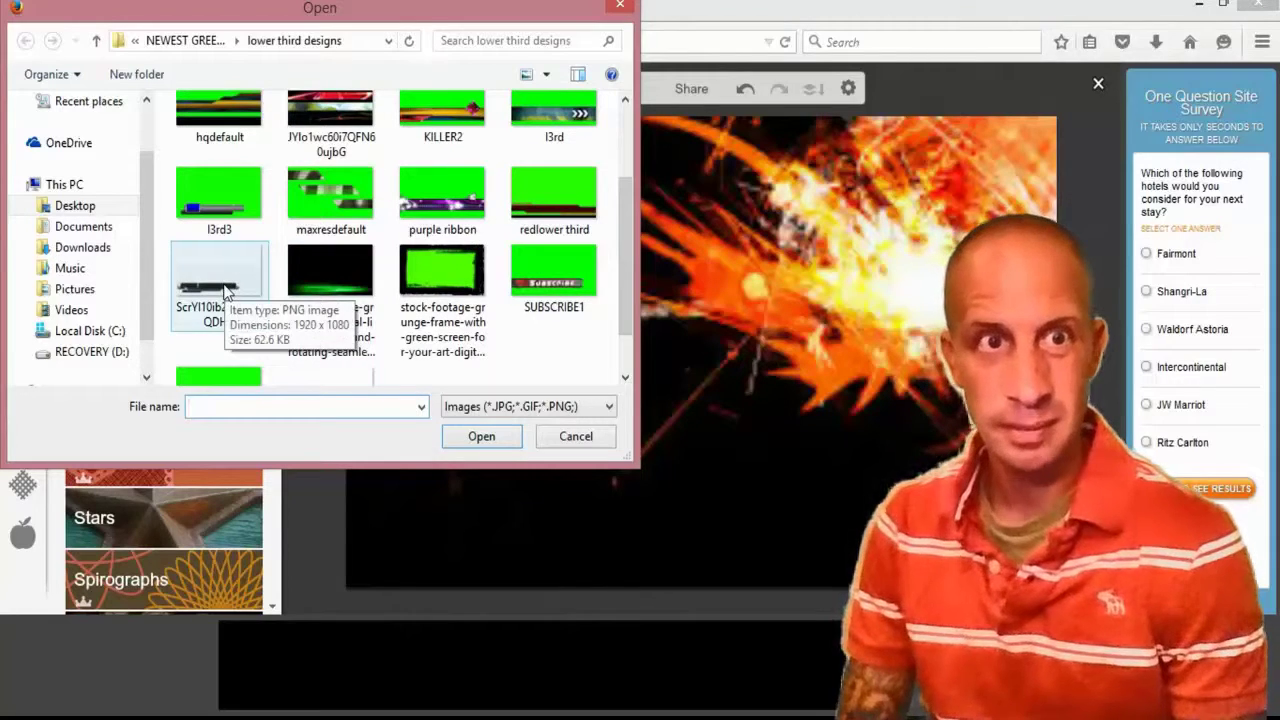
click(226, 290)
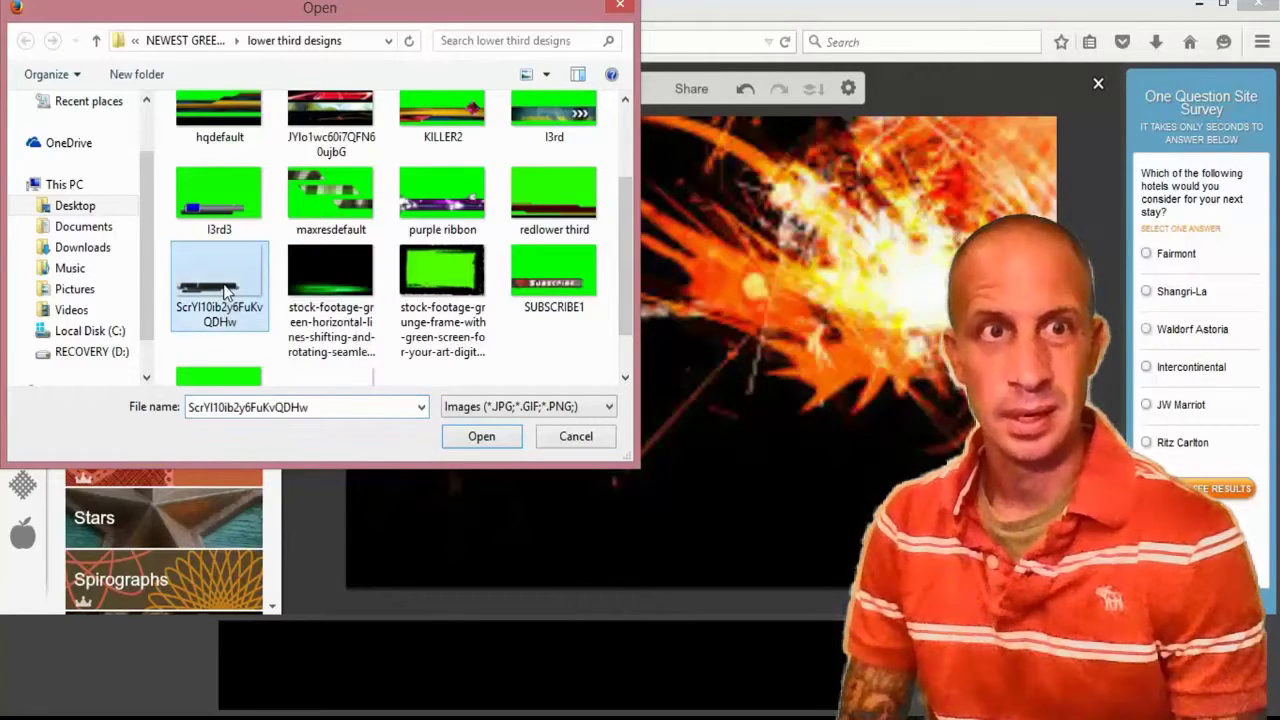
click(549, 292)
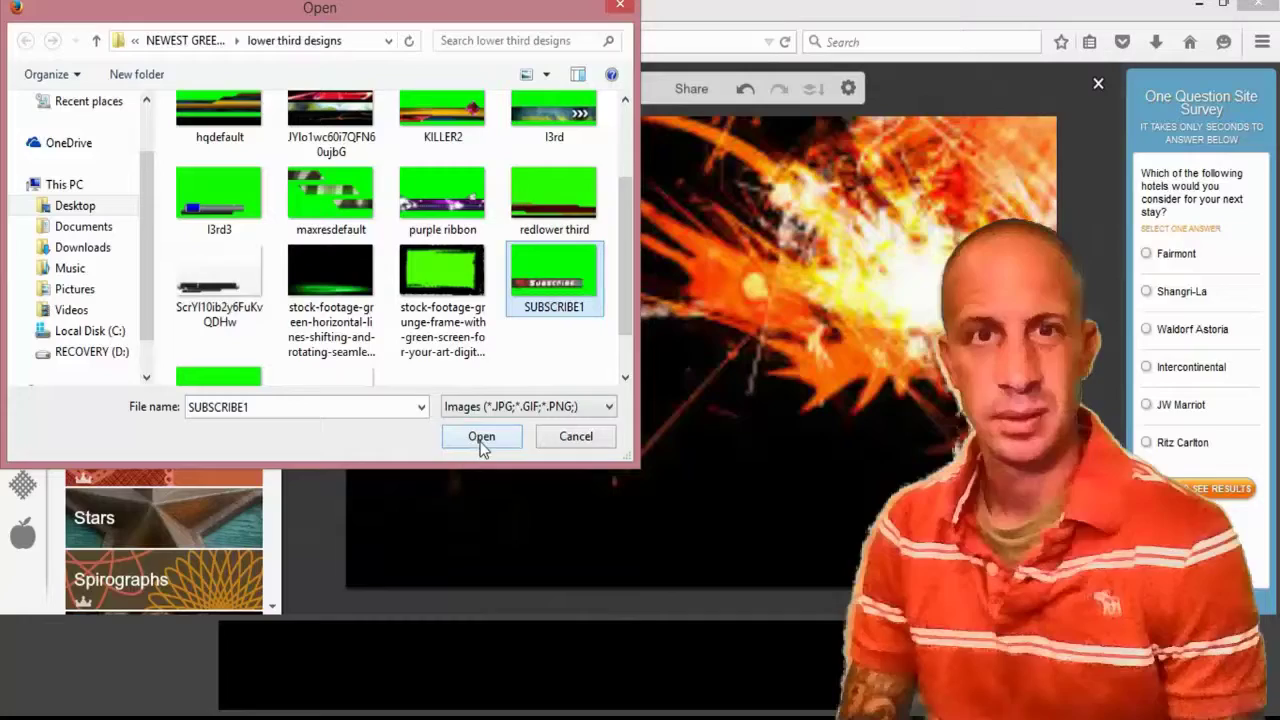
click(220, 290)
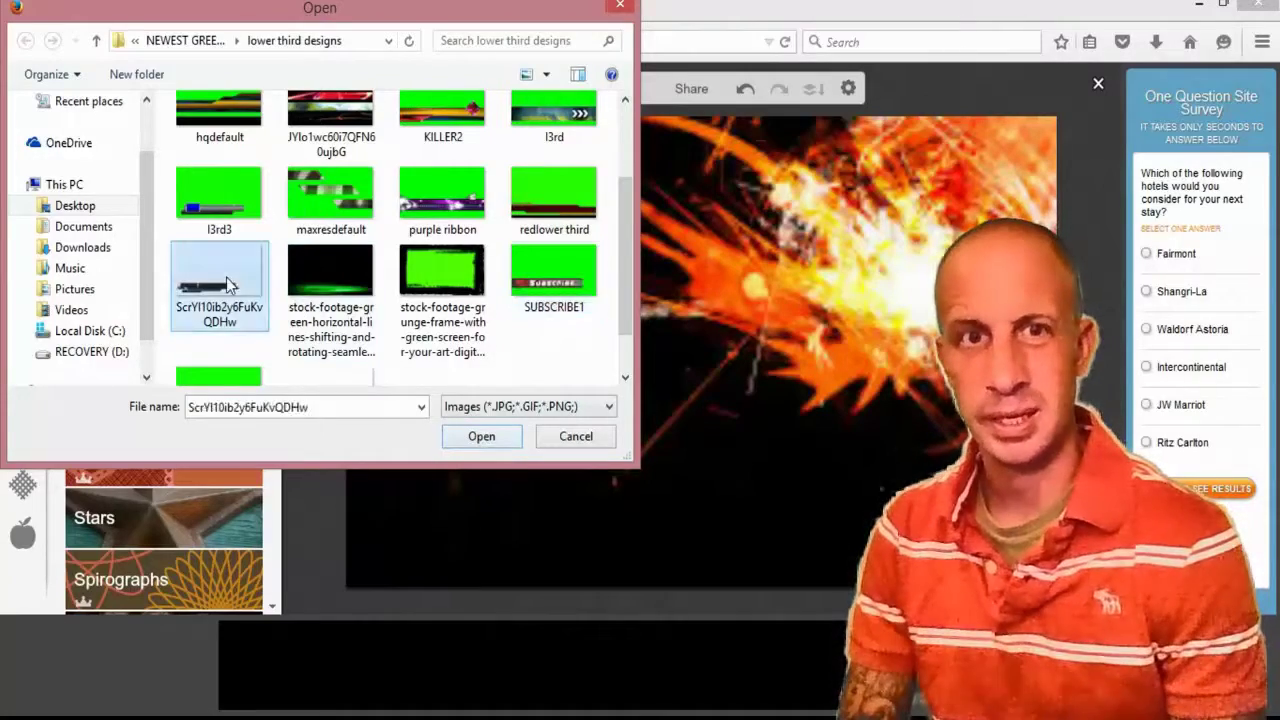
click(475, 438)
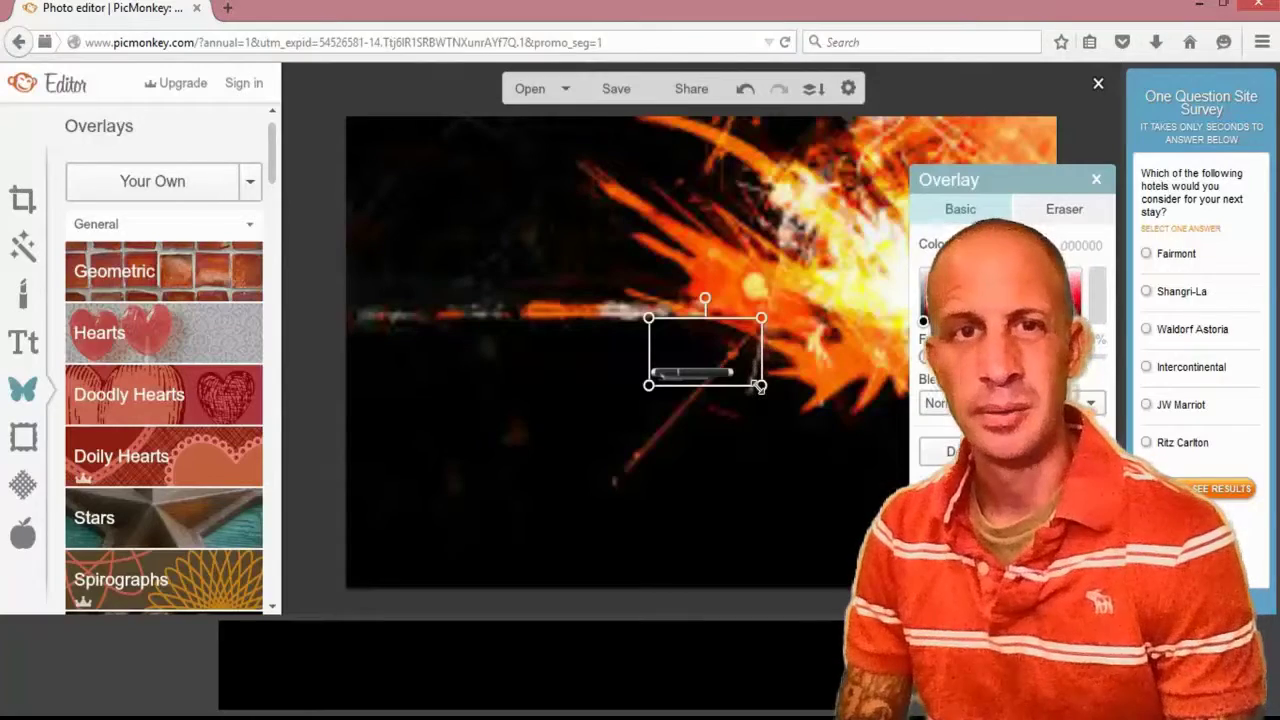
Enlarge the silver bar and move it up across the fiery burst, then close the Overlay panel.
drag(760, 385, 916, 474)
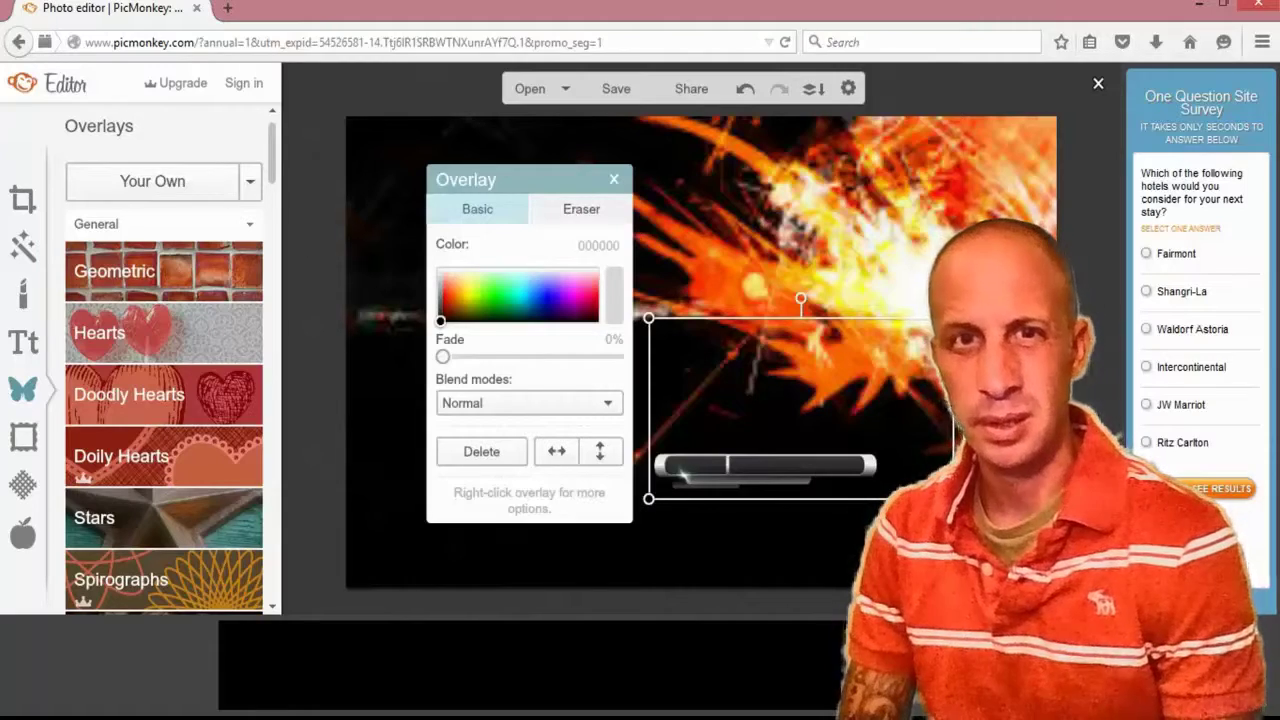
drag(951, 318, 1009, 284)
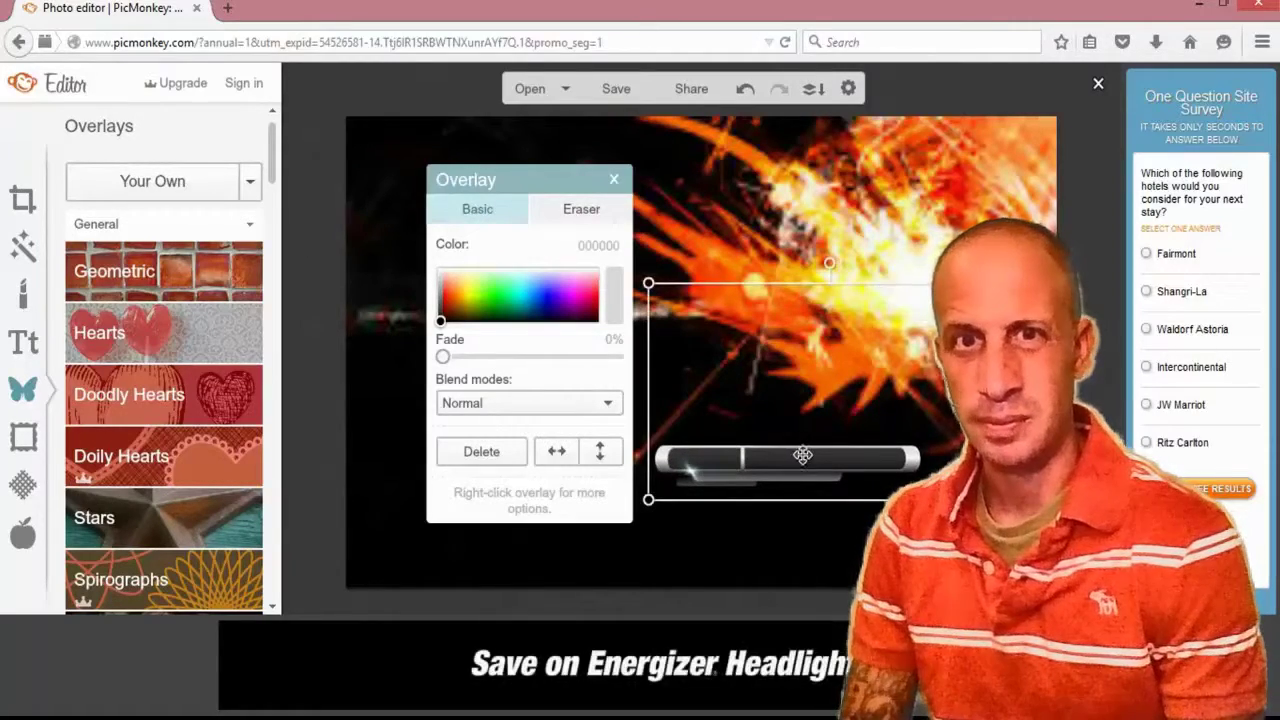
drag(802, 455, 833, 325)
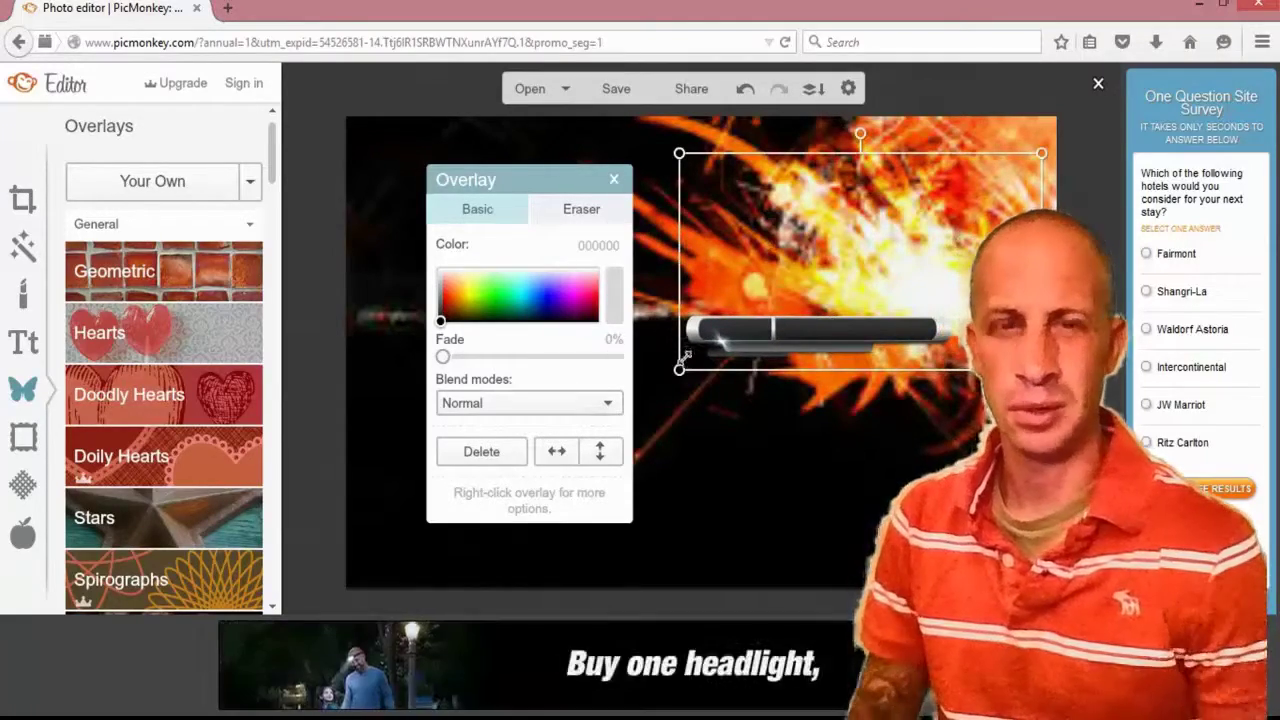
drag(683, 358, 414, 527)
drag(614, 466, 775, 340)
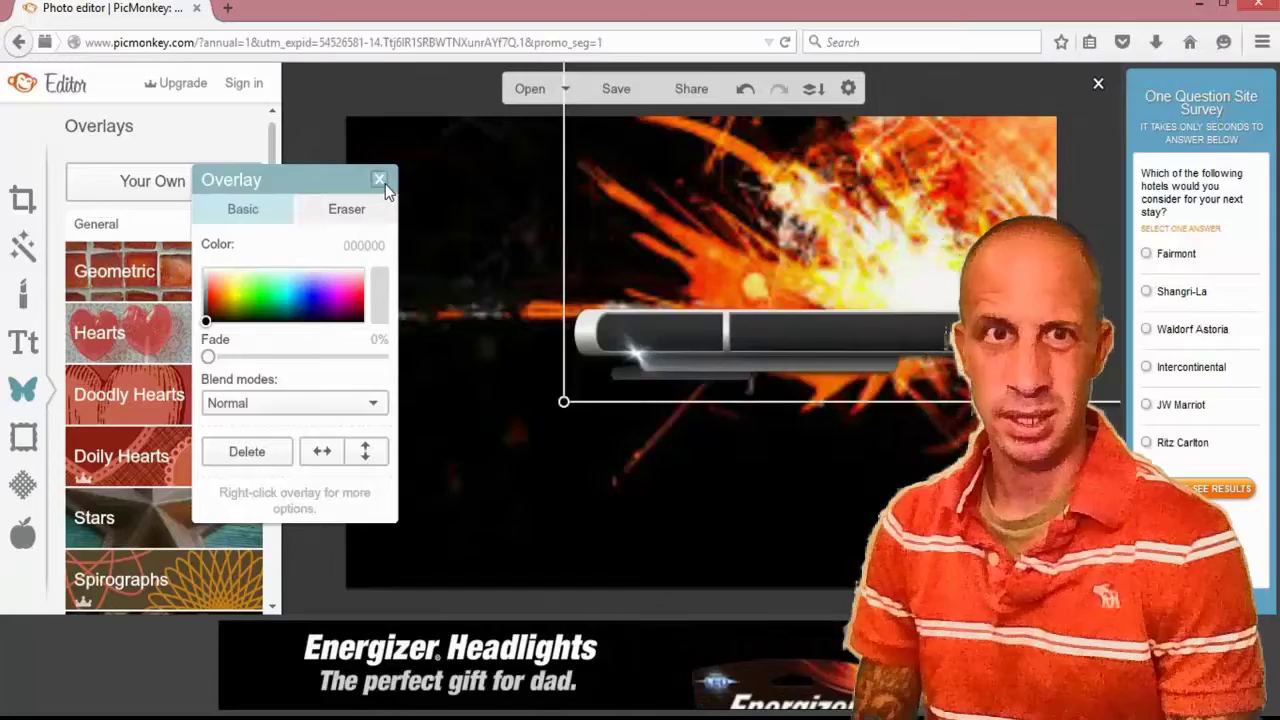
click(380, 179)
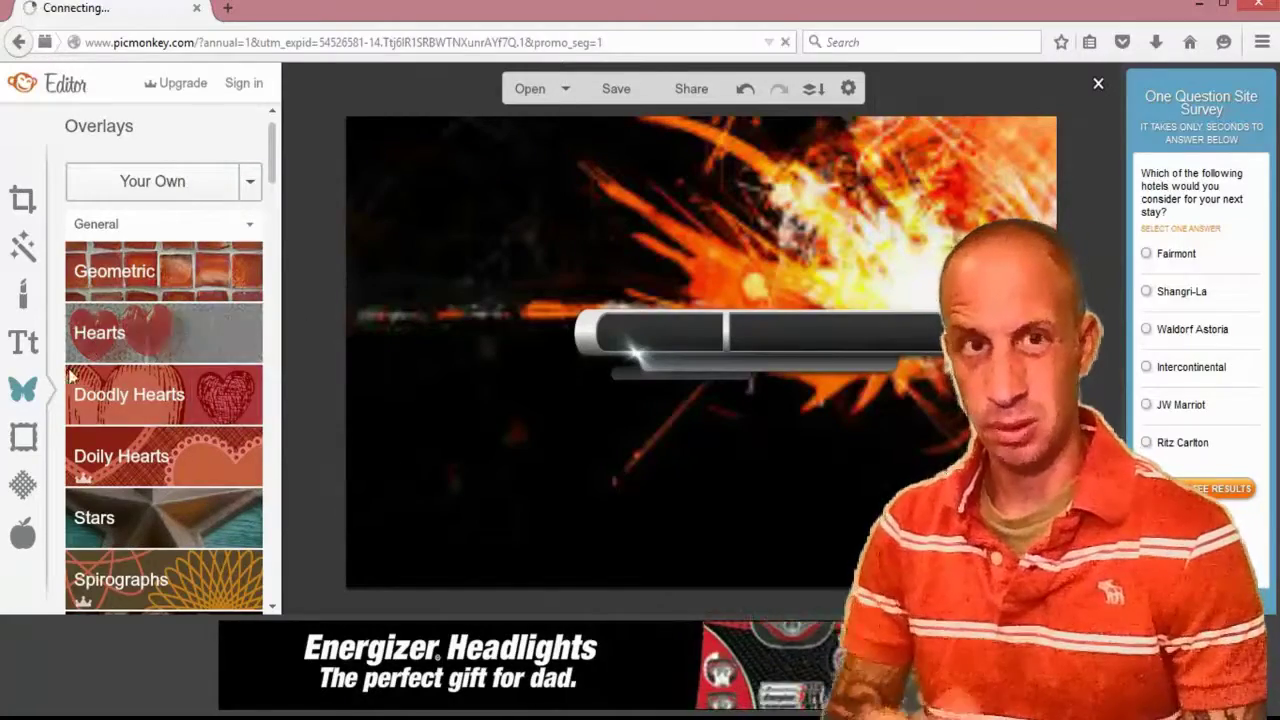
Load LIKE-AND-SUBSCRIBE from the Desktop's OVERLAYS folder as an overlay.
click(229, 186)
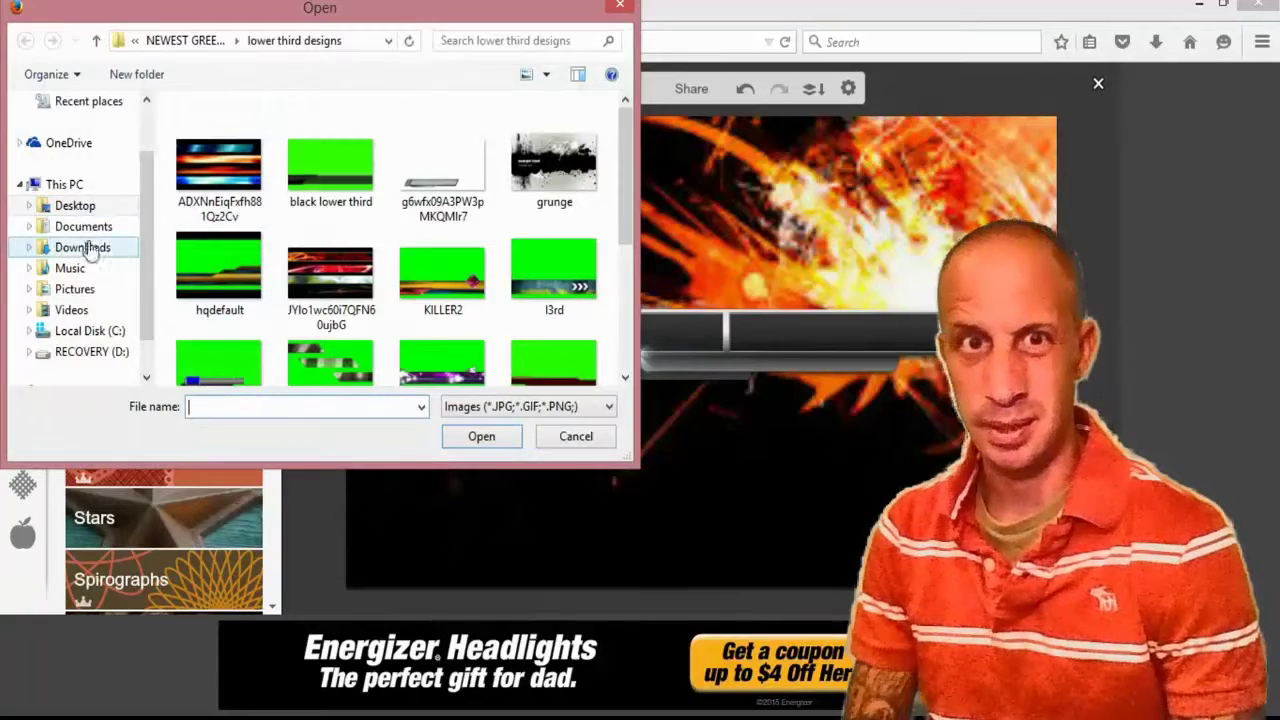
click(69, 212)
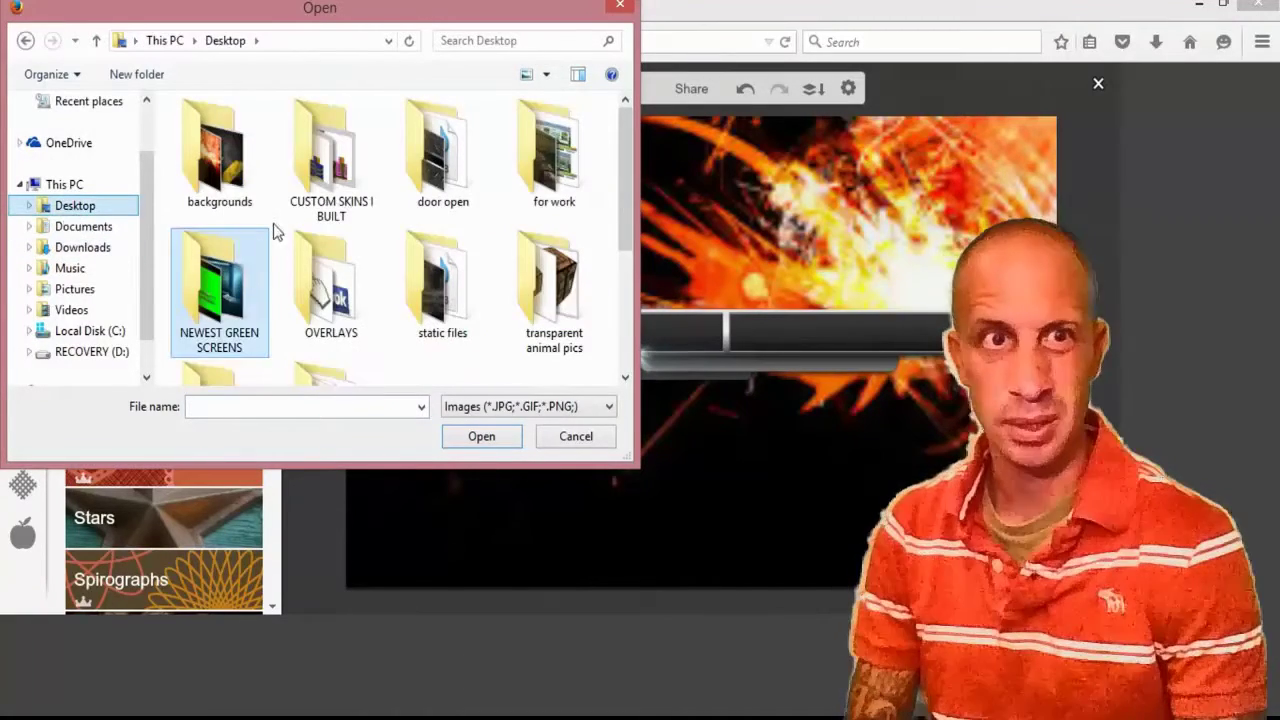
double_click(344, 318)
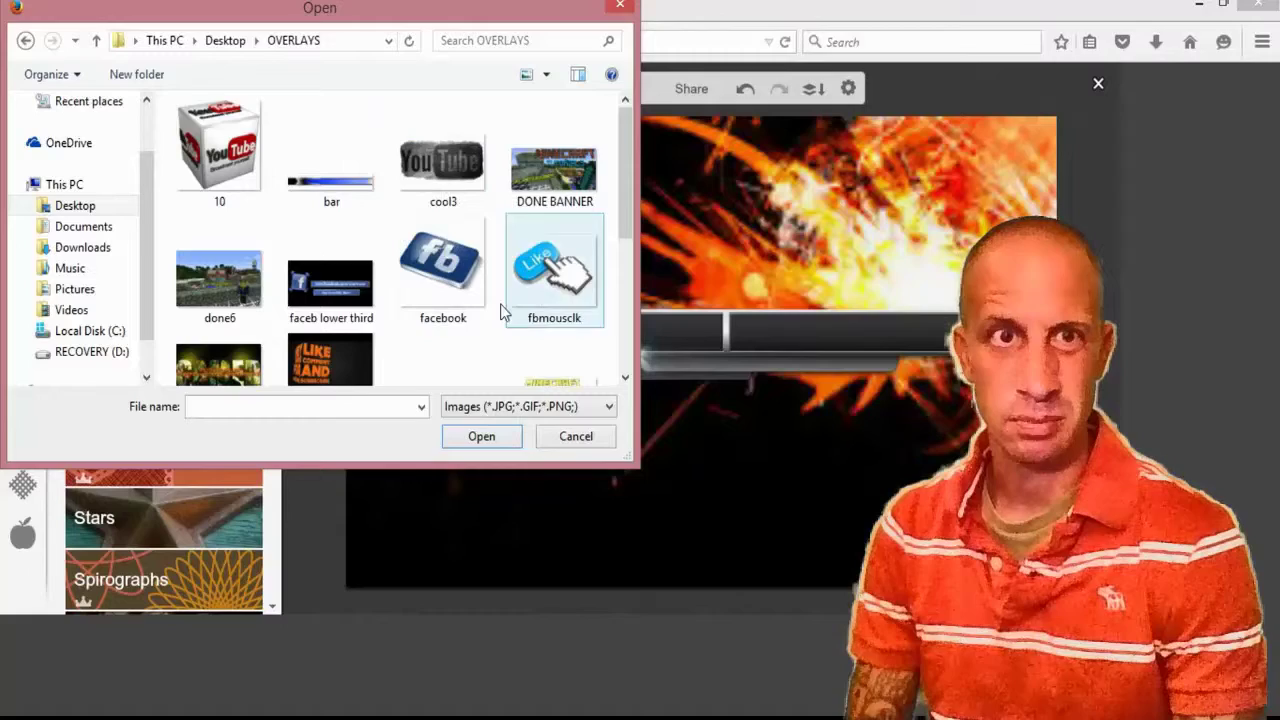
drag(624, 204, 611, 298)
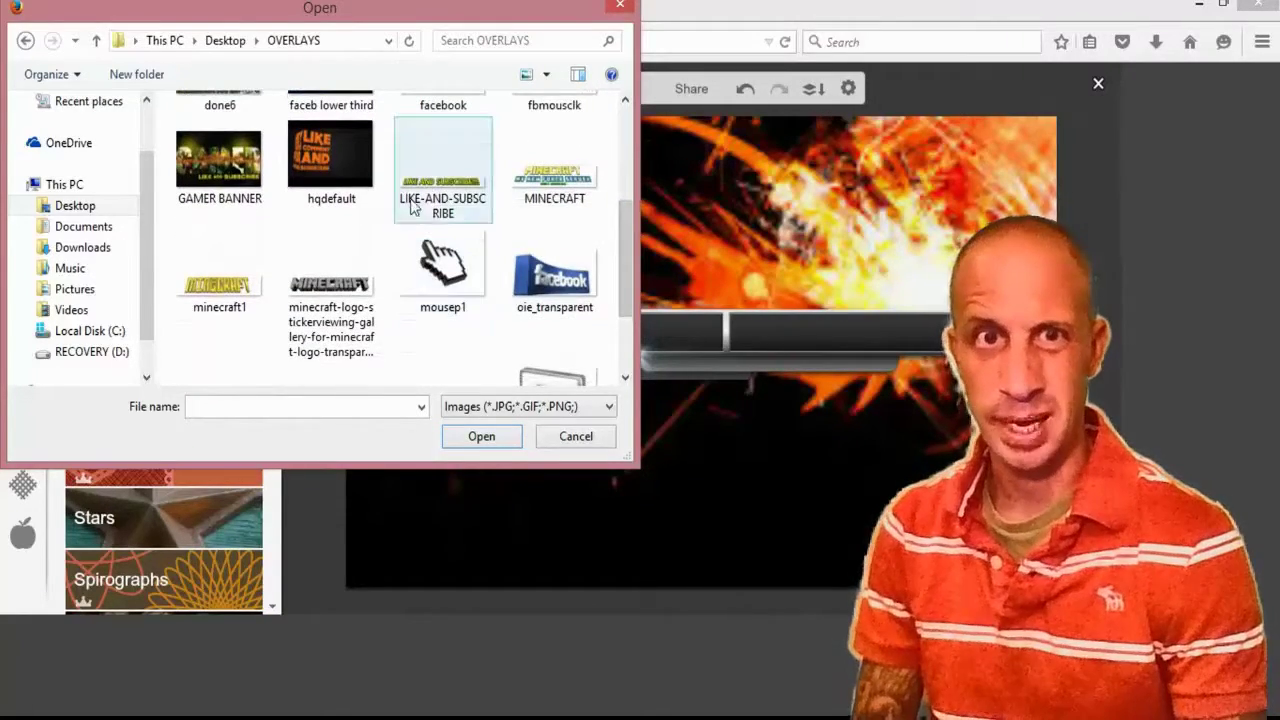
click(444, 199)
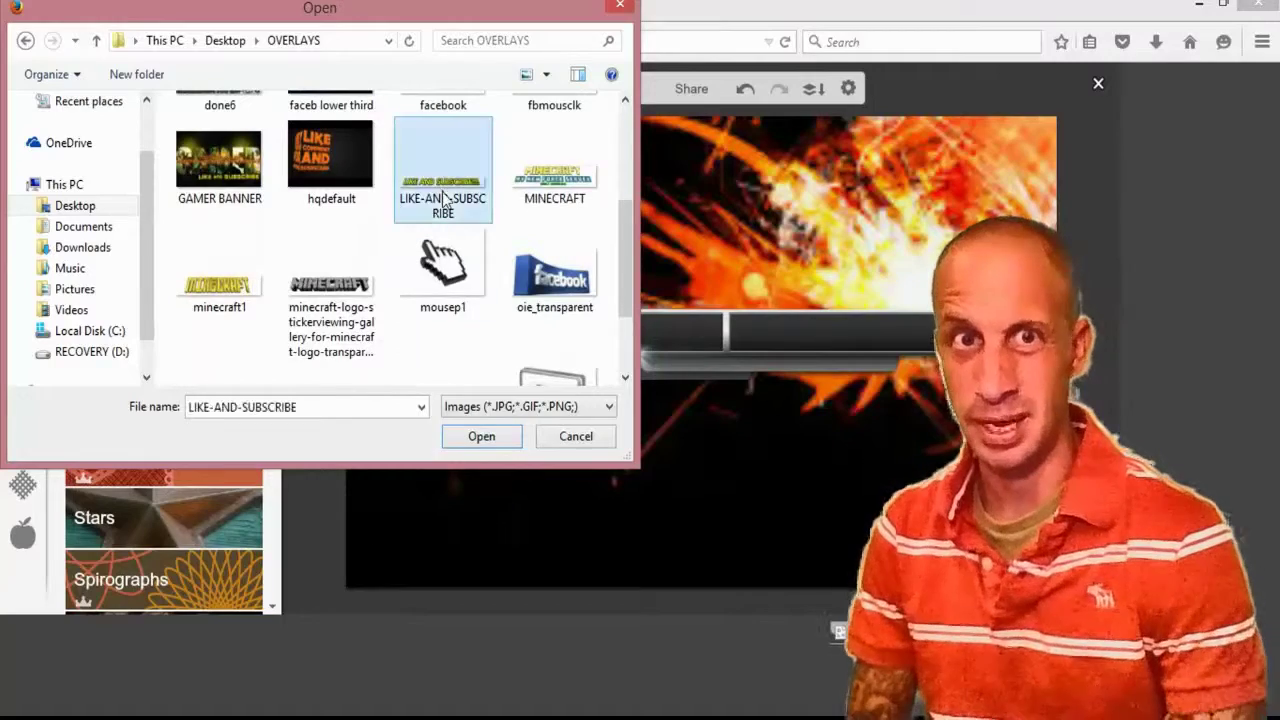
click(481, 436)
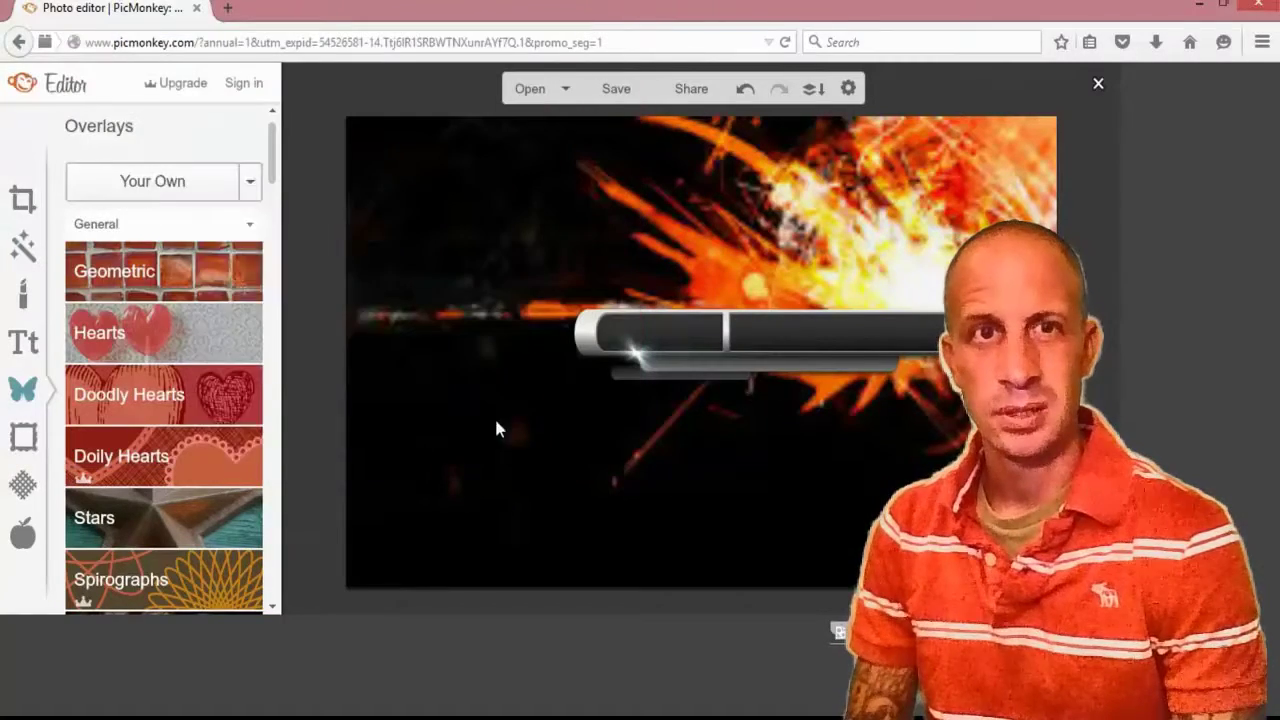
Drag the LIKE AND SUBSCRIBE overlay into the silver bar's right section and deselect it.
drag(703, 340, 863, 335)
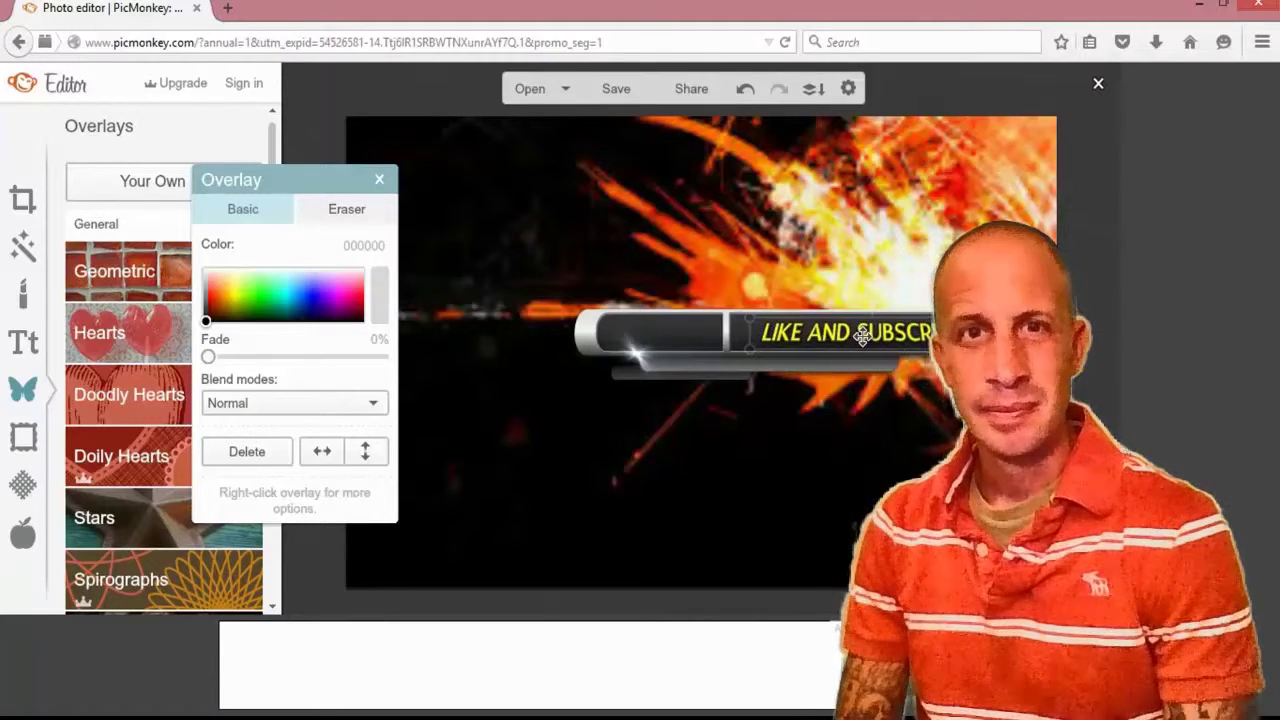
click(650, 463)
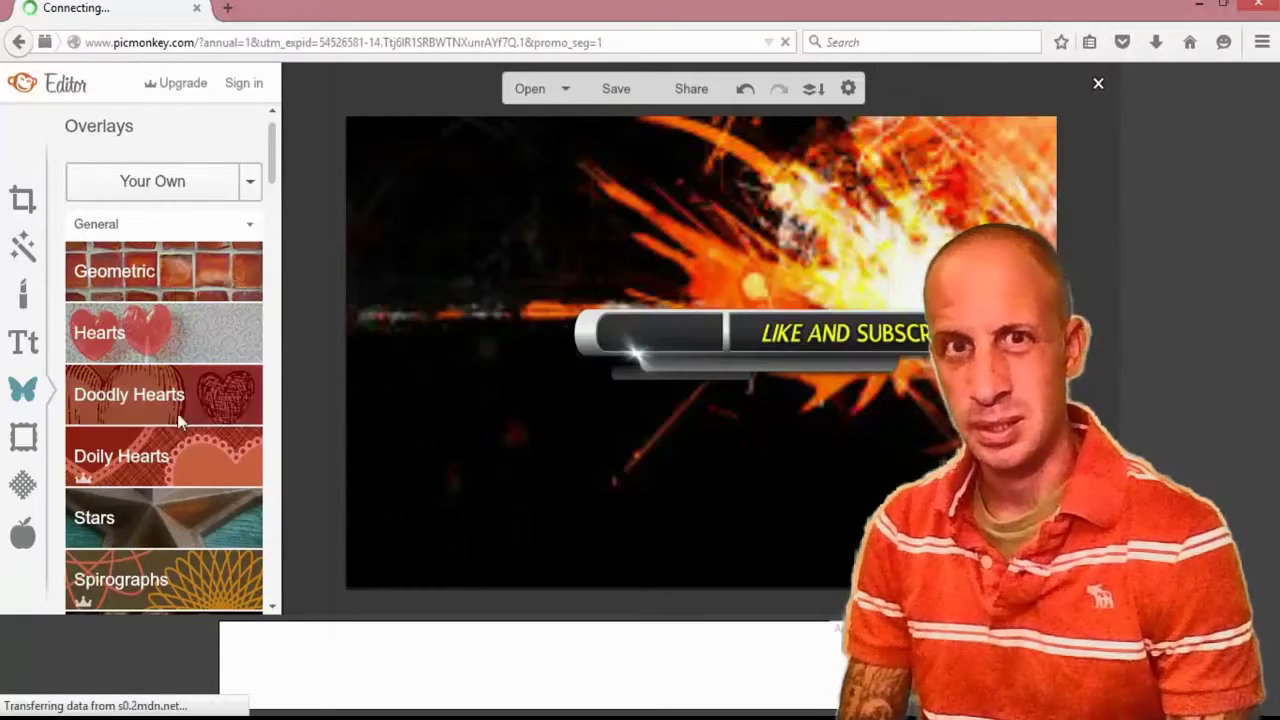
Add the mousep1 hand-cursor overlay from OVERLAYS and drag it to the banner's right side.
click(217, 186)
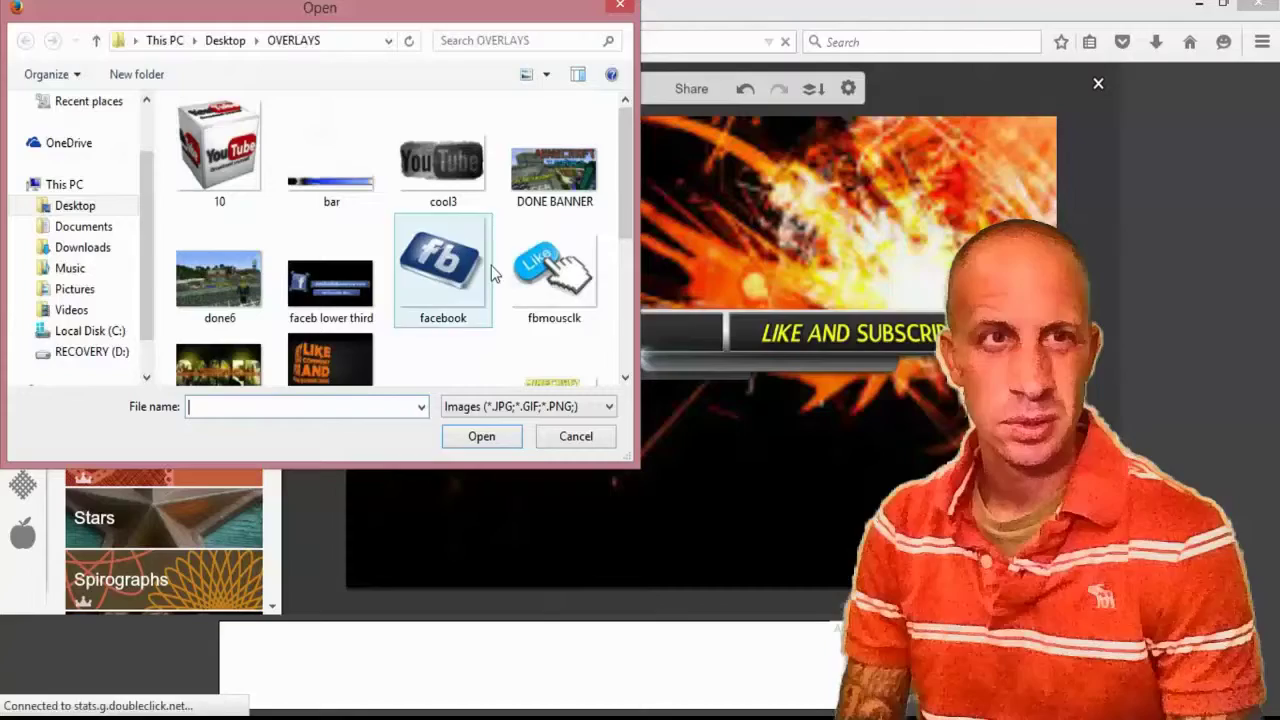
drag(629, 189, 621, 259)
click(472, 338)
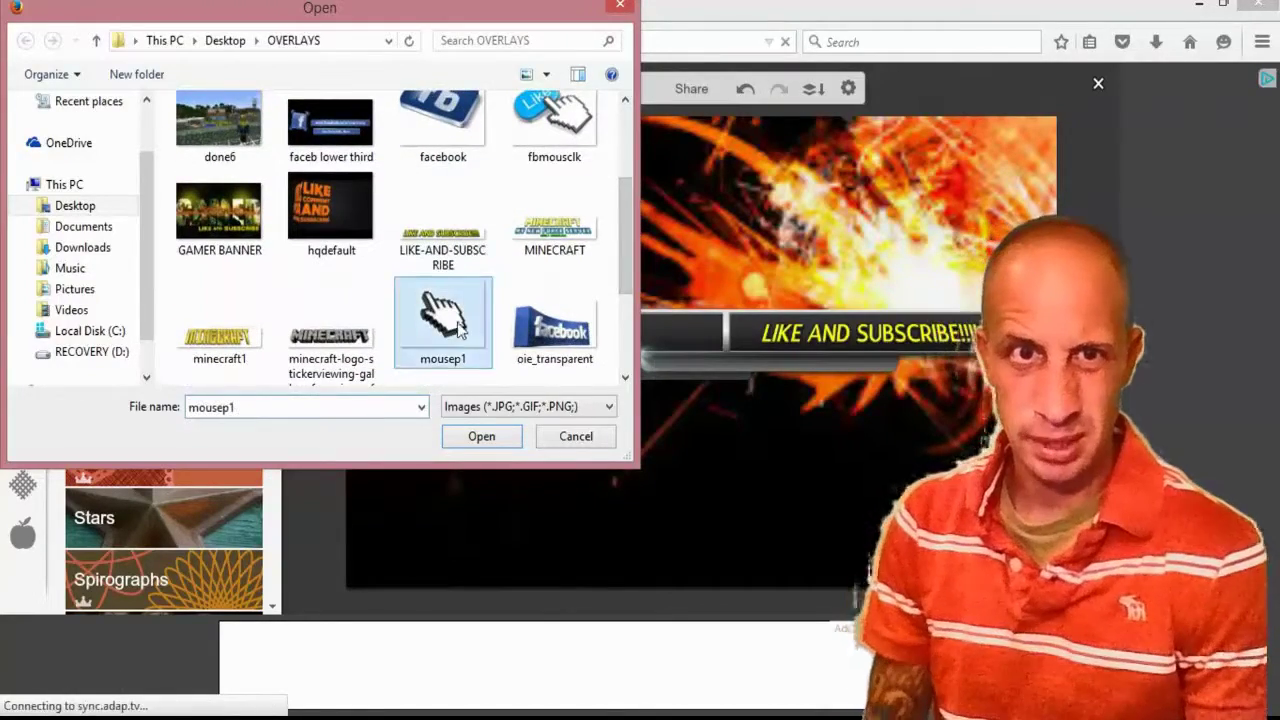
click(480, 437)
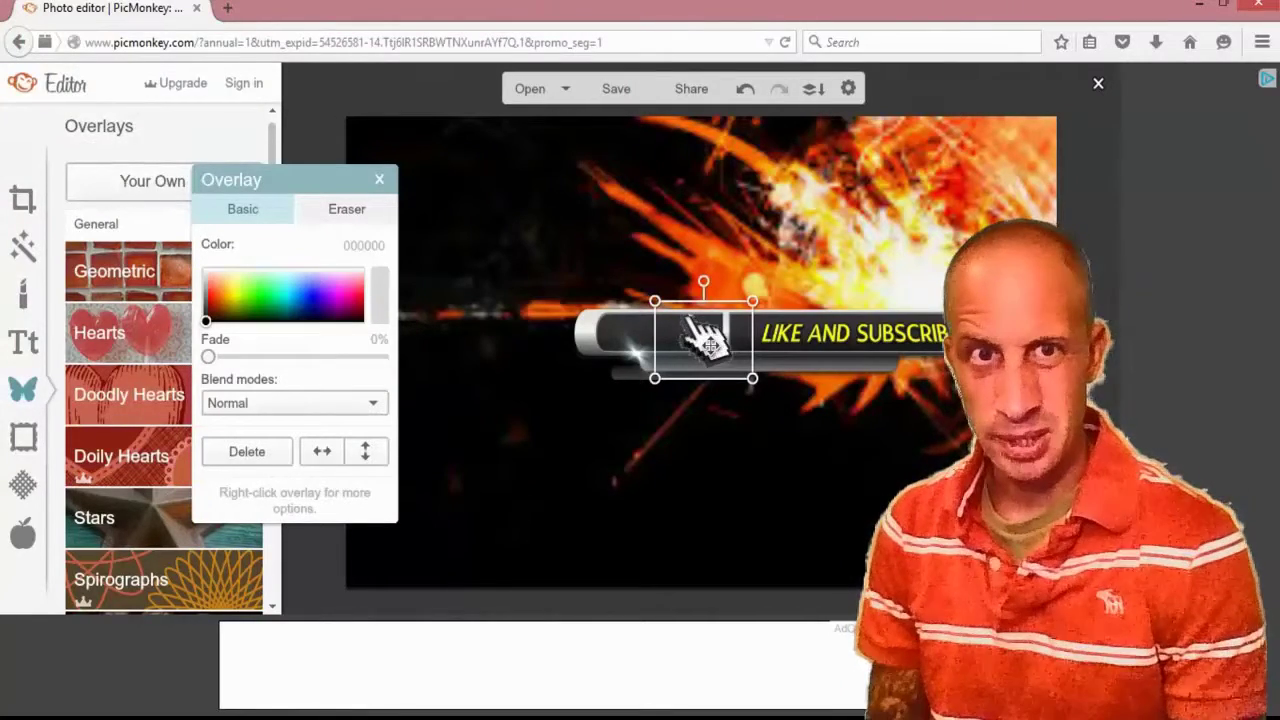
drag(705, 343, 940, 380)
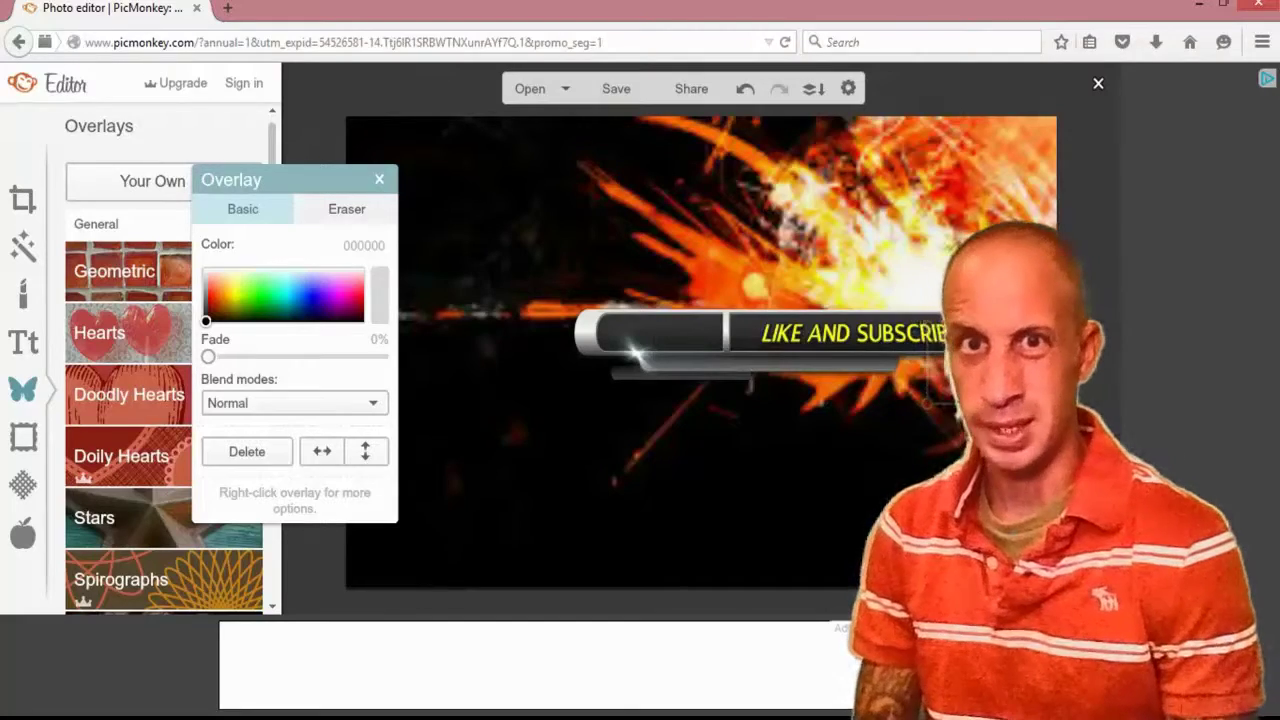
click(576, 528)
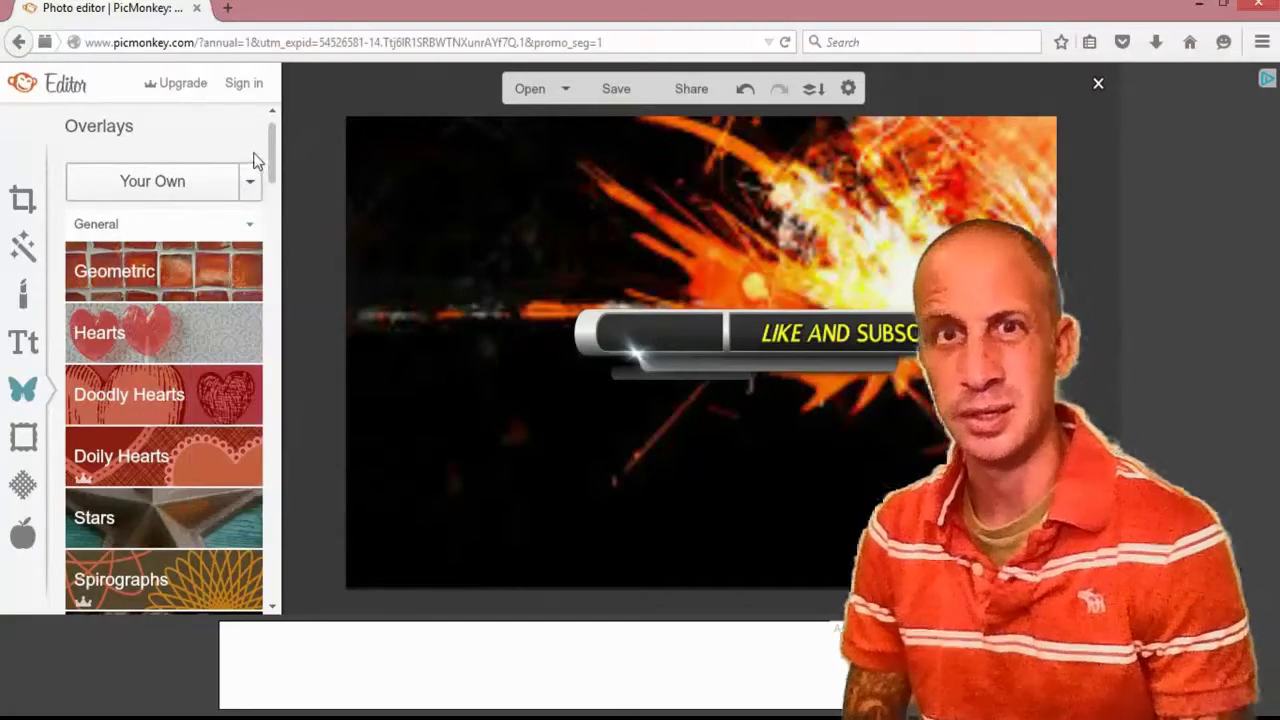
Load the yt trans YouTube icon from the OVERLAYS folder as an overlay.
click(227, 181)
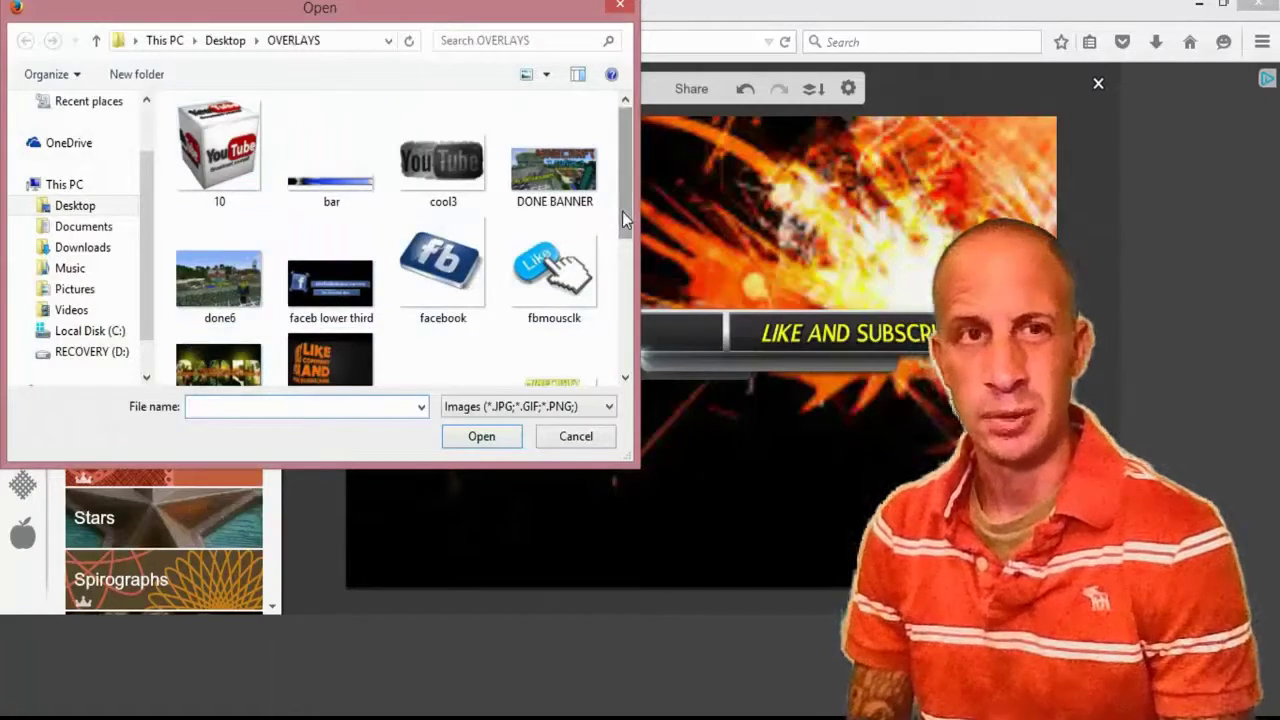
drag(623, 220, 605, 380)
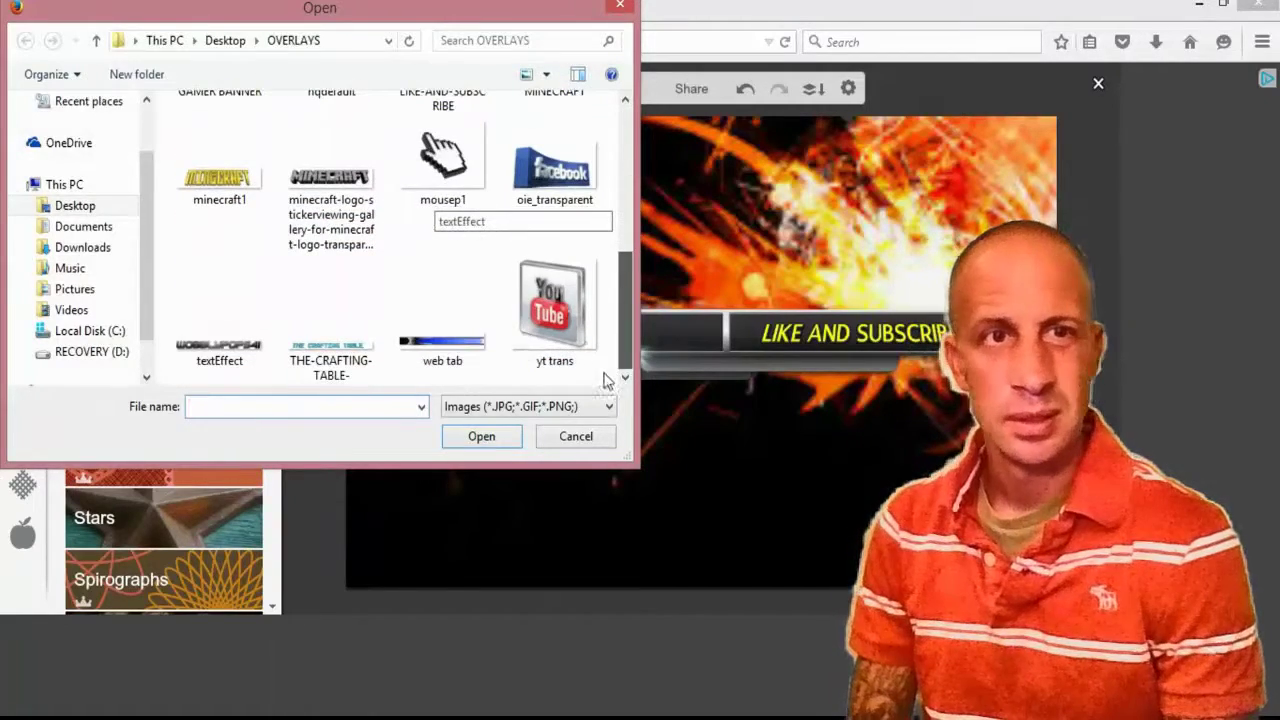
click(548, 318)
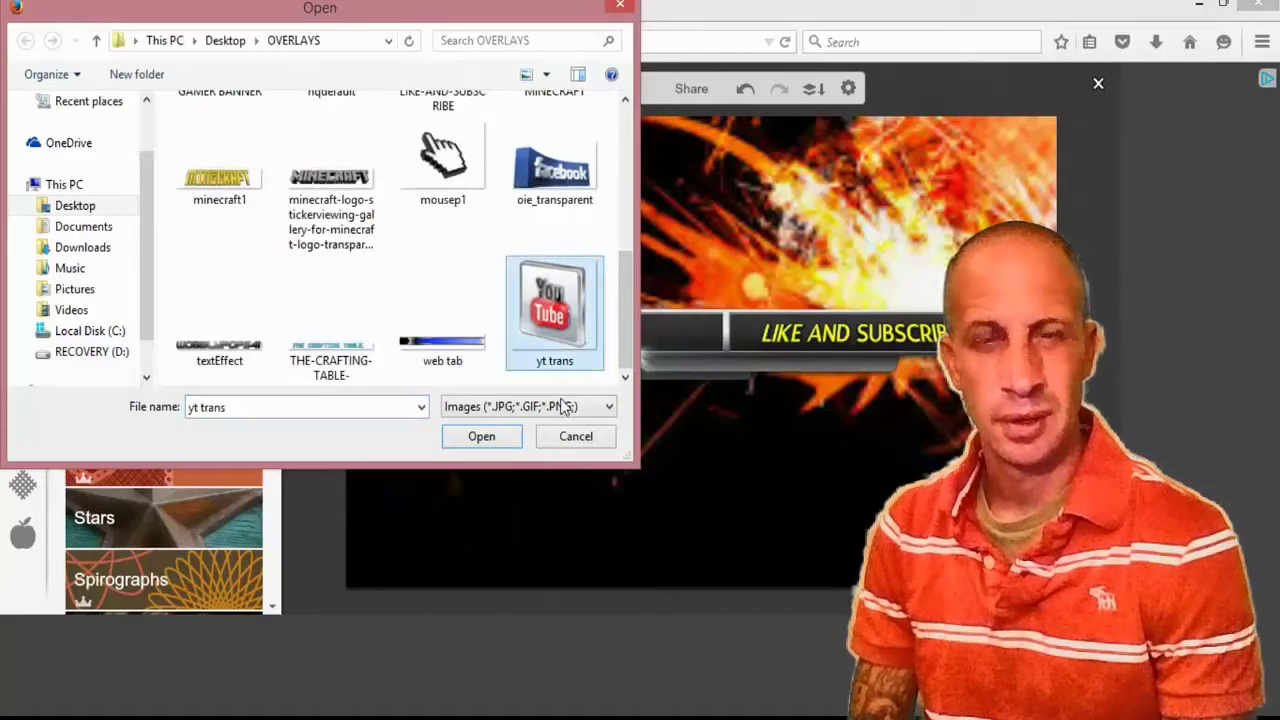
click(512, 441)
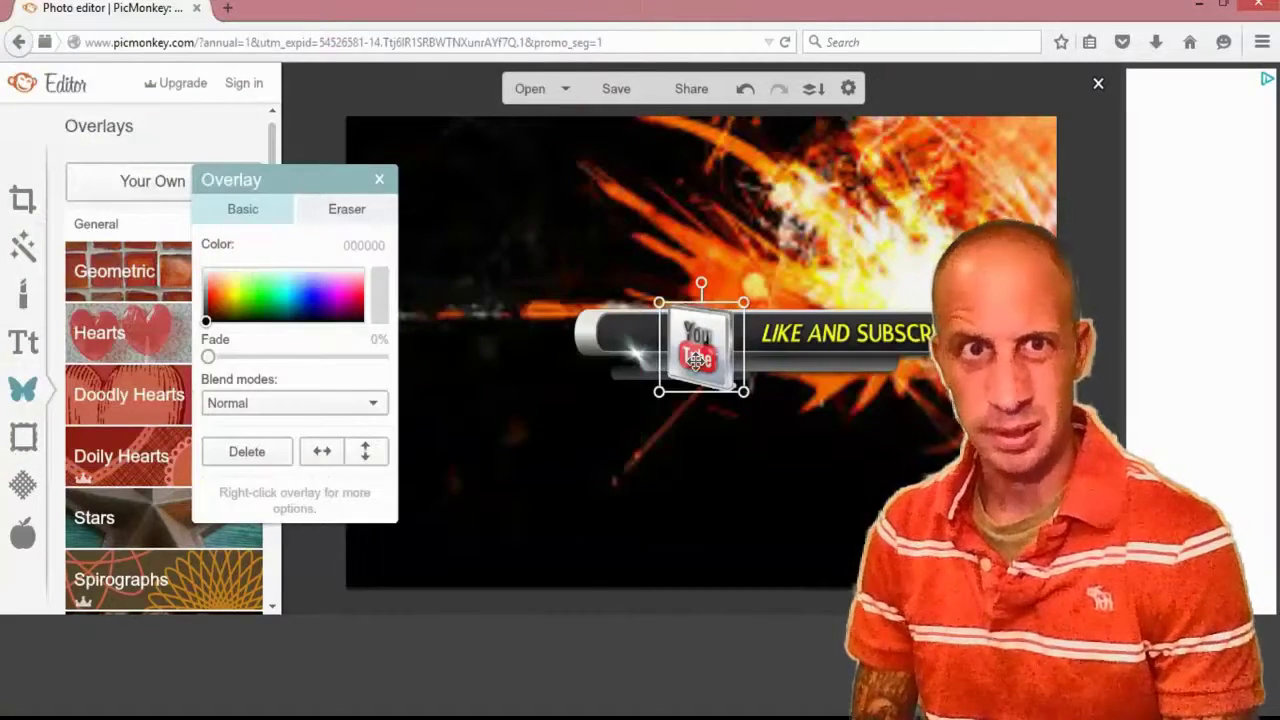
Place the YouTube icon on the silver bar's left end and tilt it slightly clockwise.
drag(697, 358, 713, 420)
drag(652, 347, 614, 340)
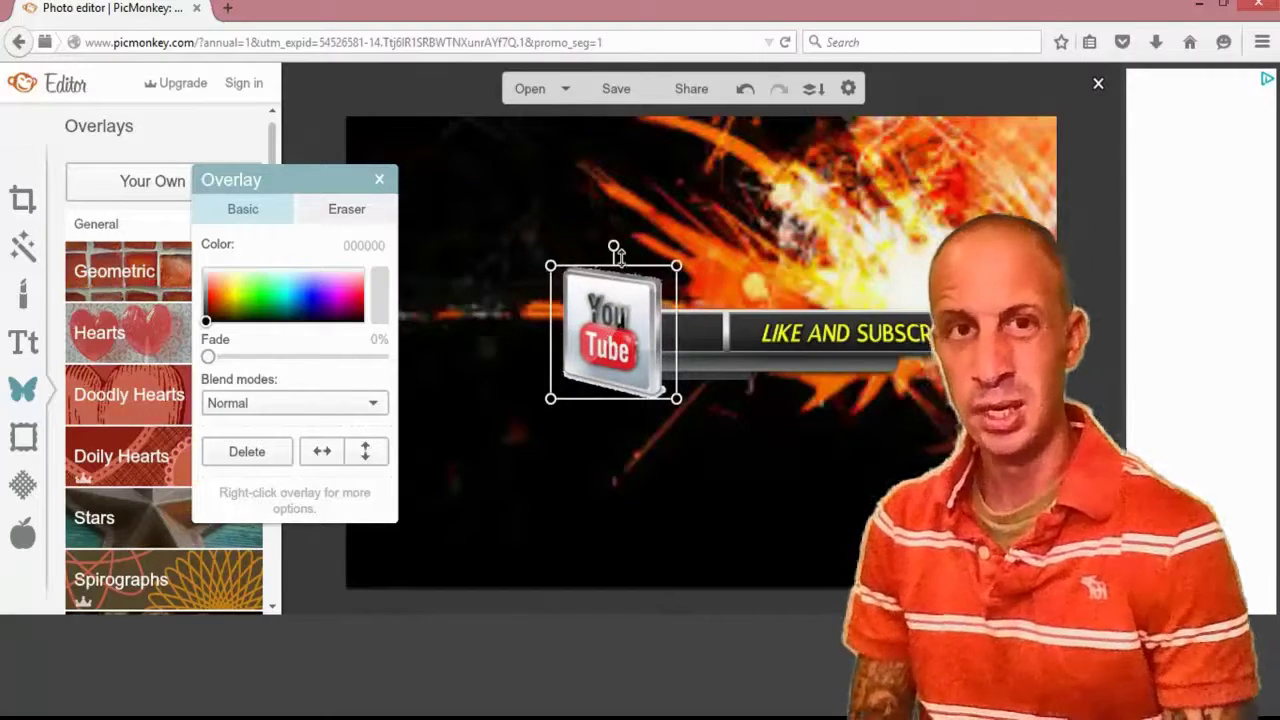
drag(614, 247, 622, 250)
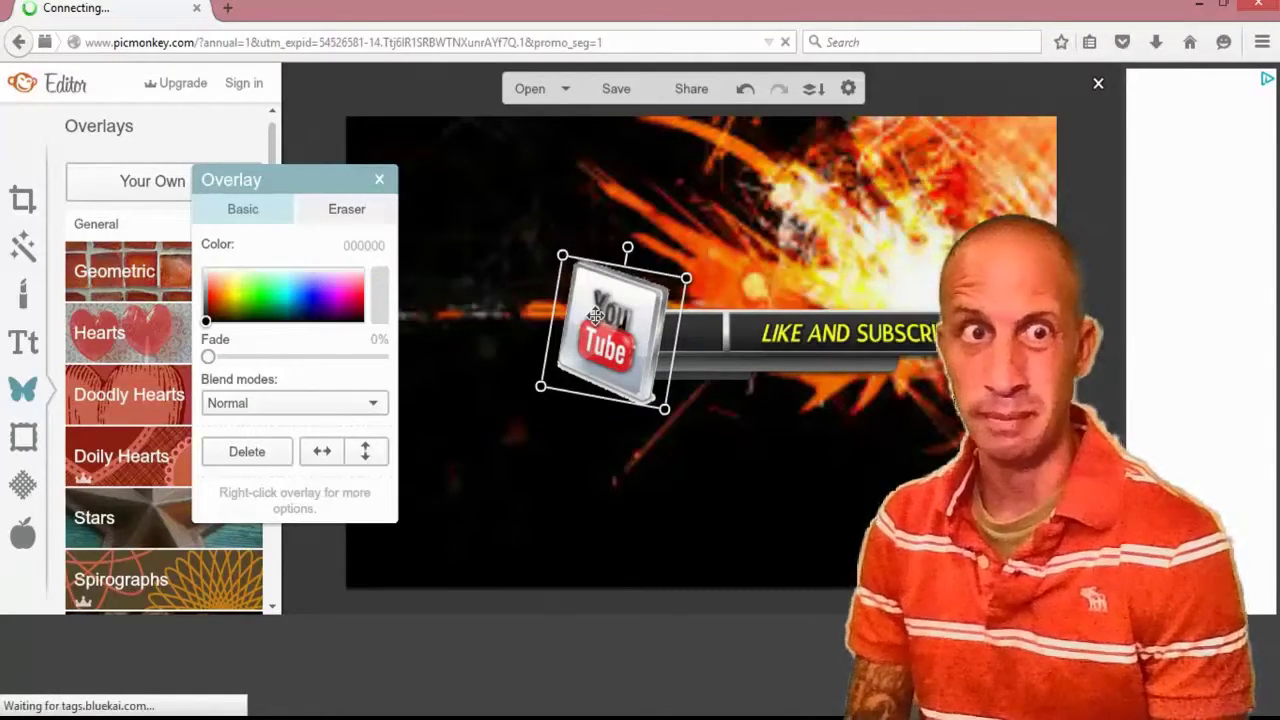
click(557, 499)
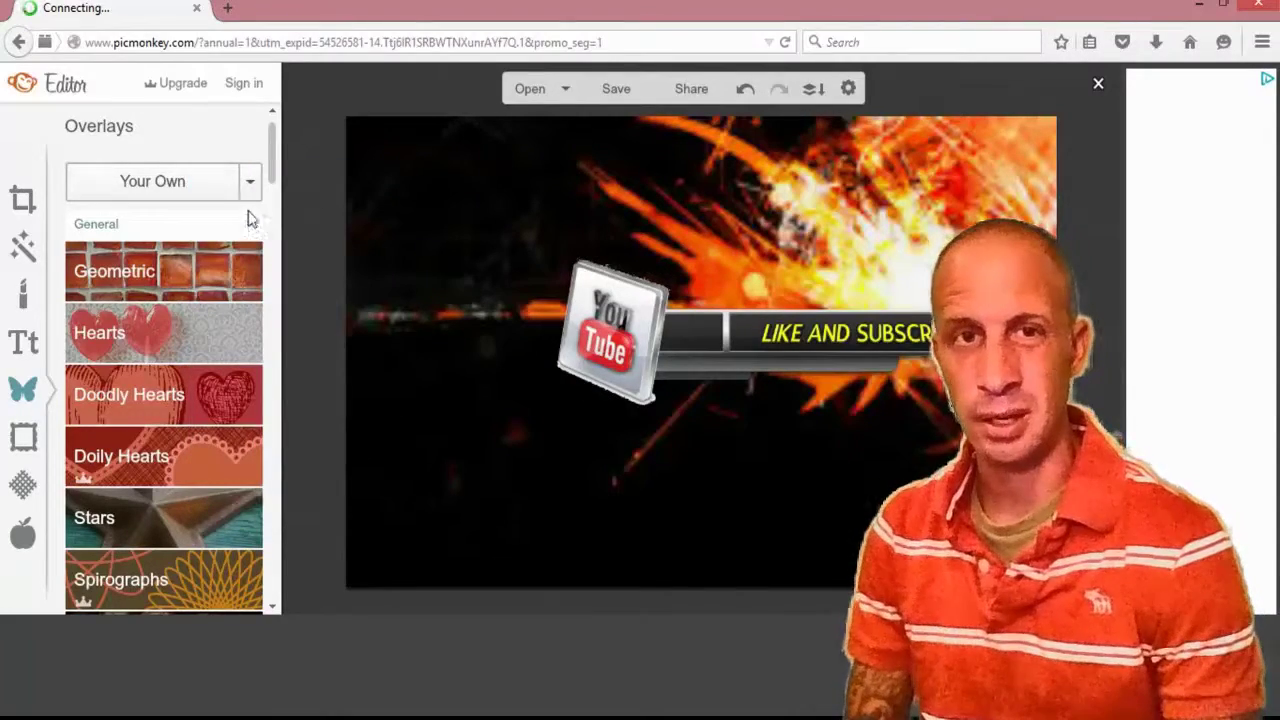
click(530, 90)
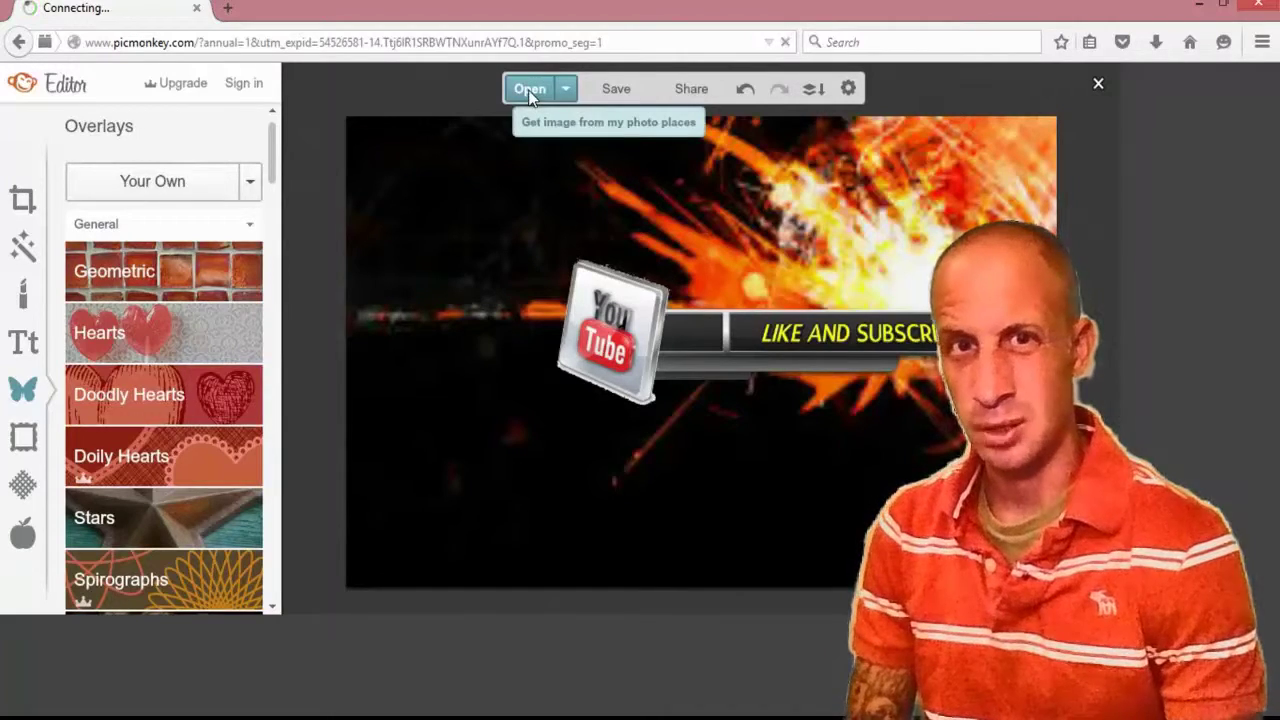
Export the banner to the computer, saving it on the Desktop with the file name 'done'.
click(612, 90)
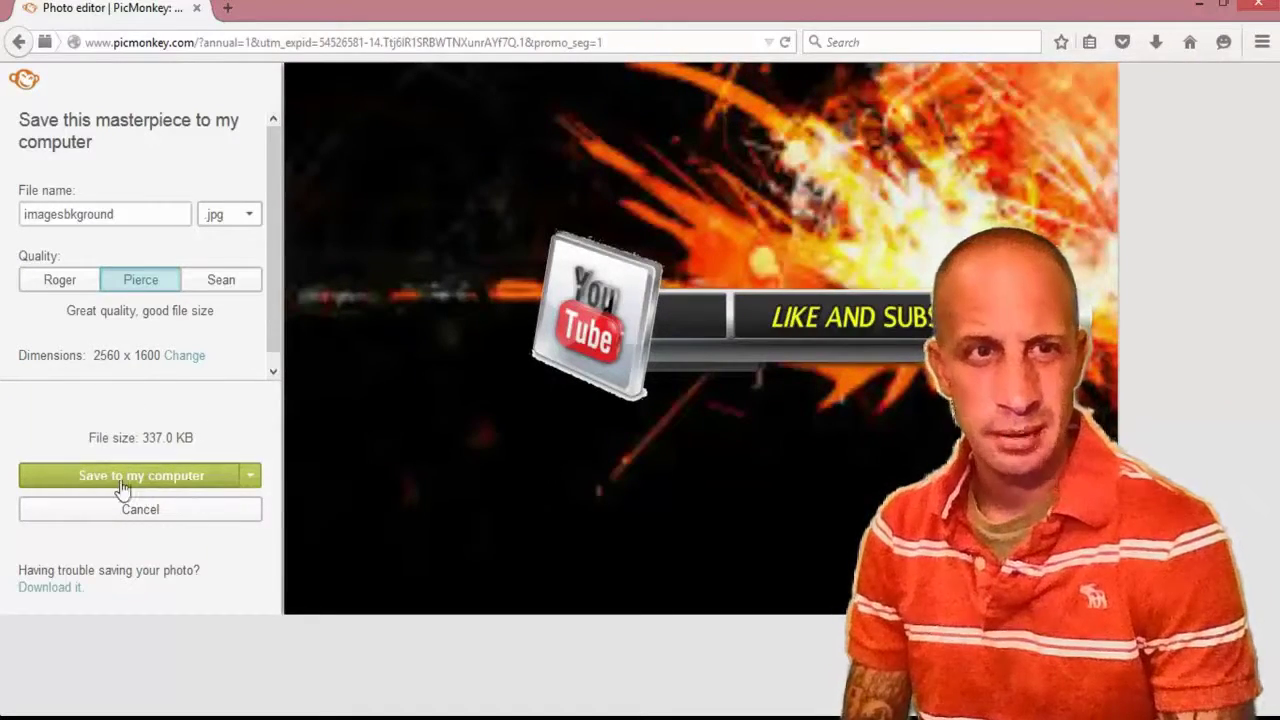
click(134, 476)
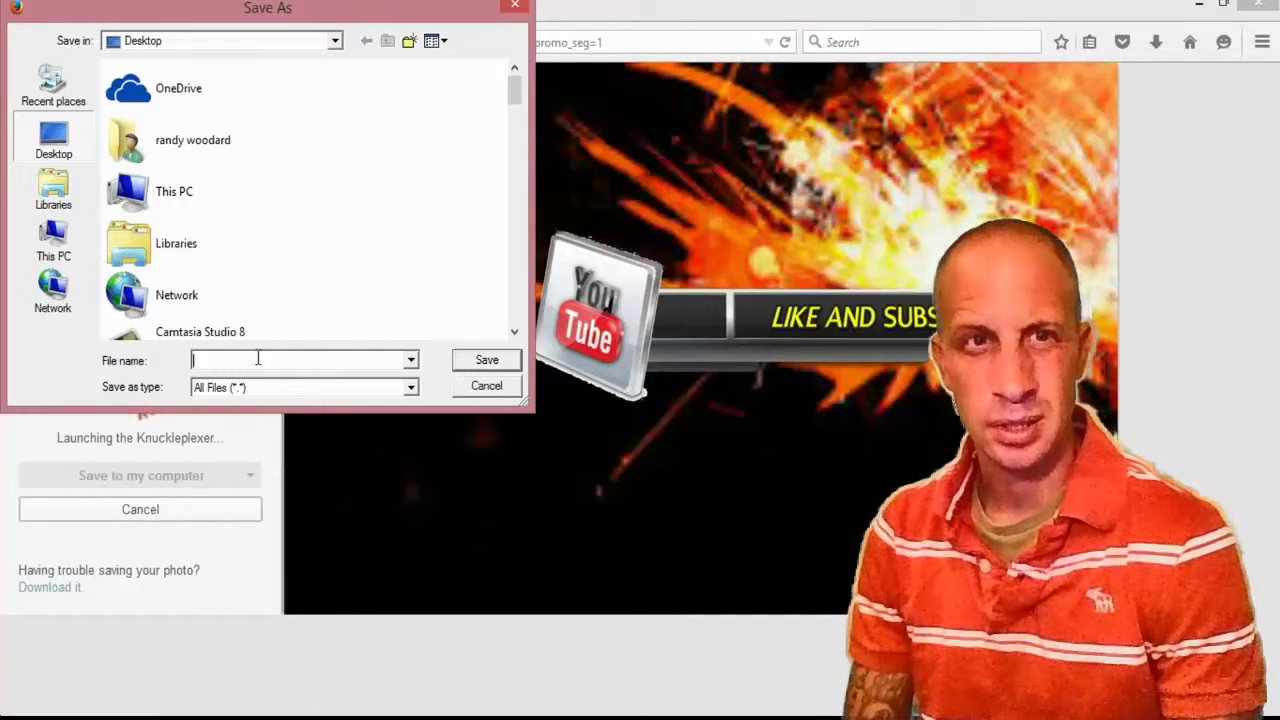
text(don)
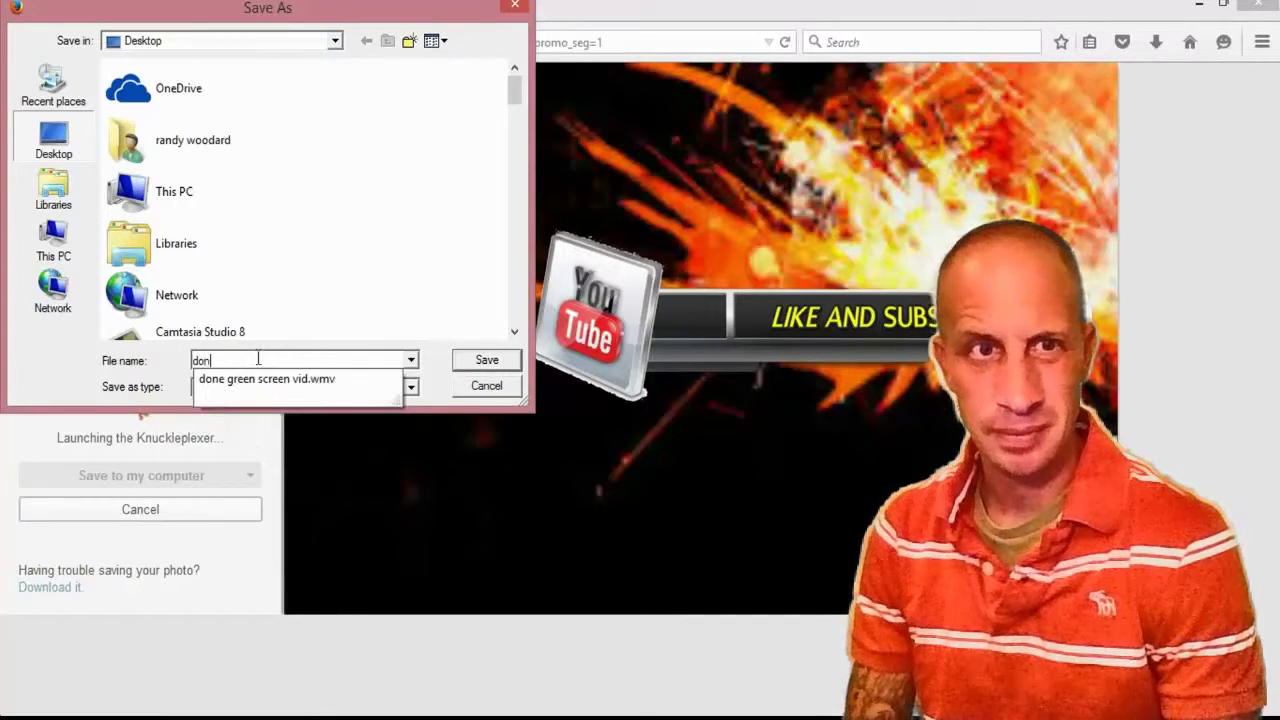
text(e)
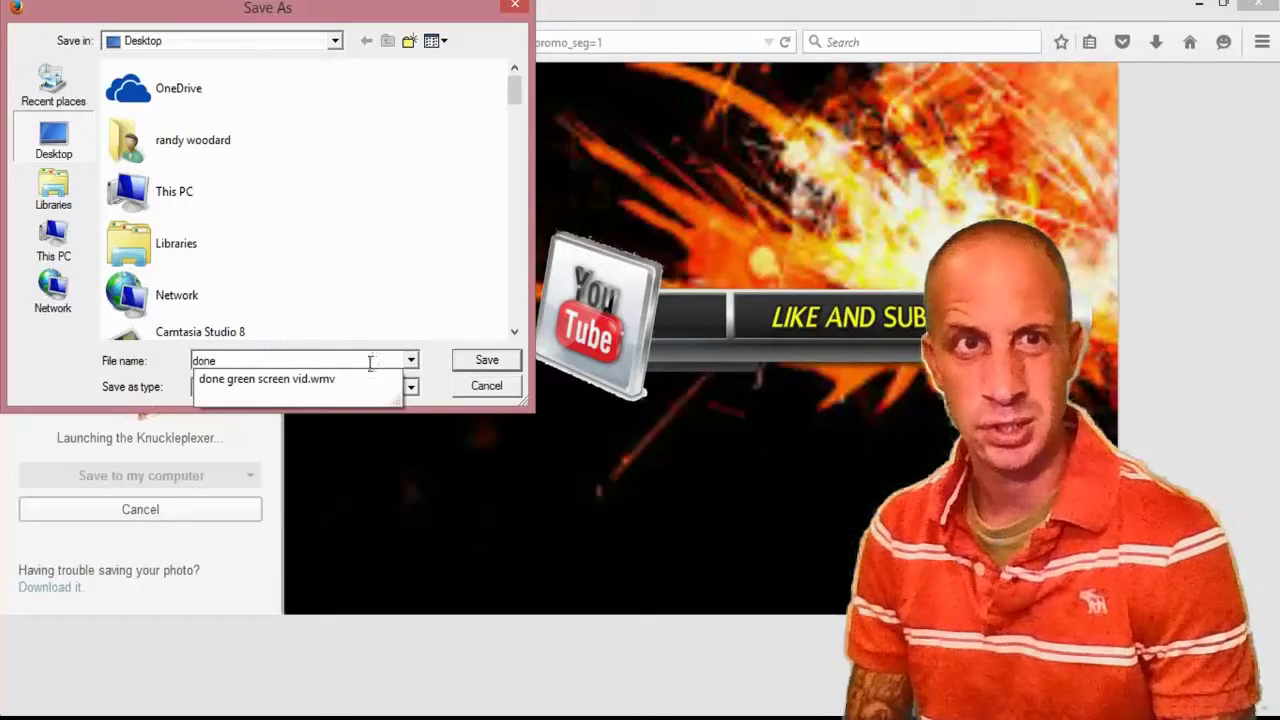
click(470, 365)
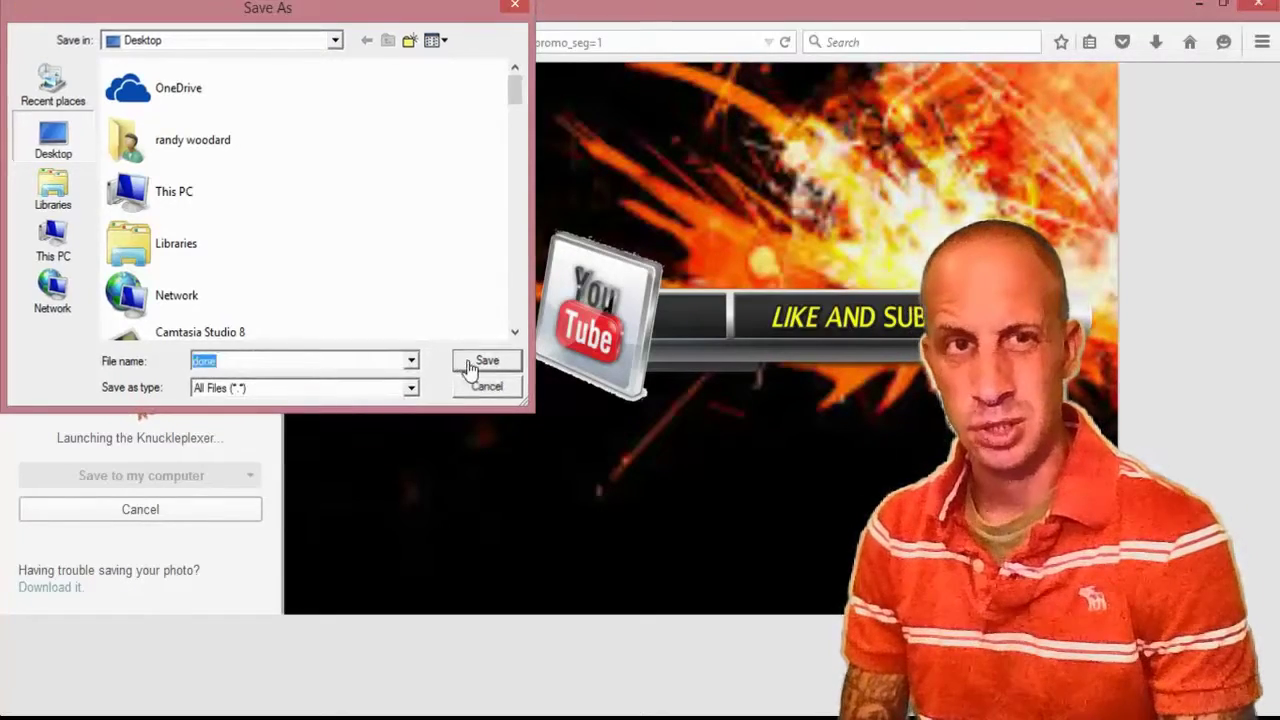
click(470, 365)
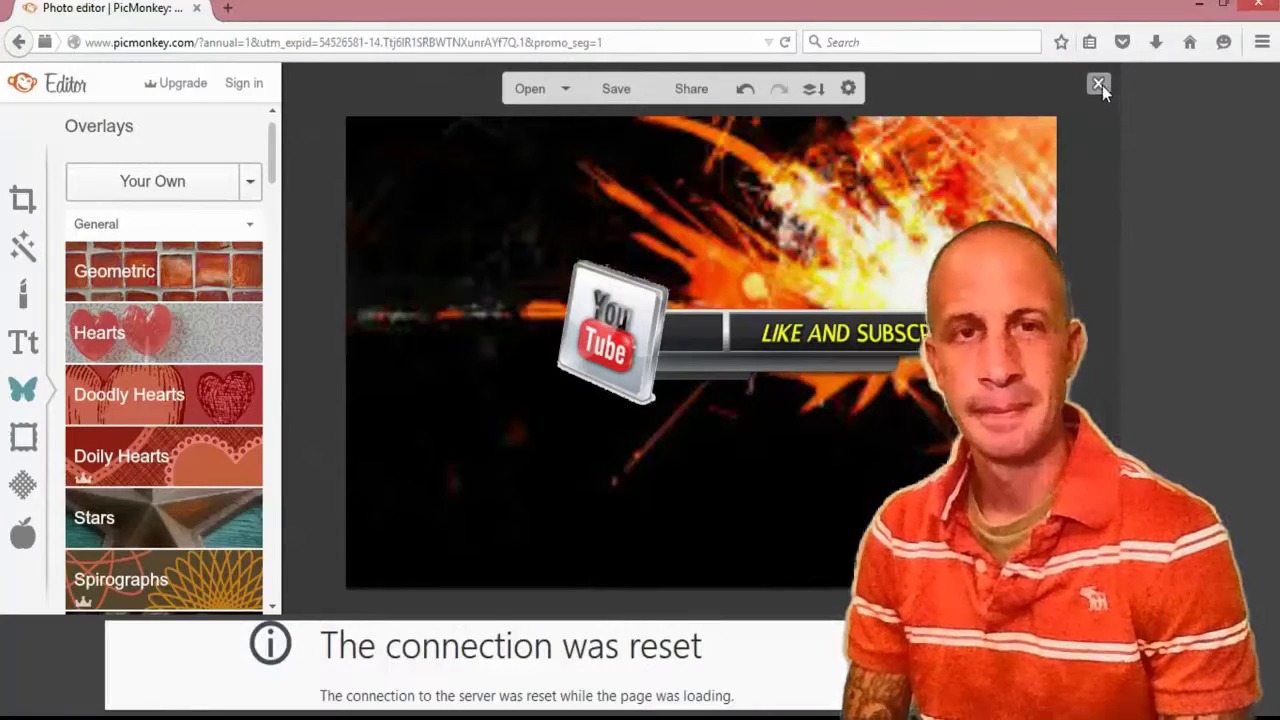
click(1099, 85)
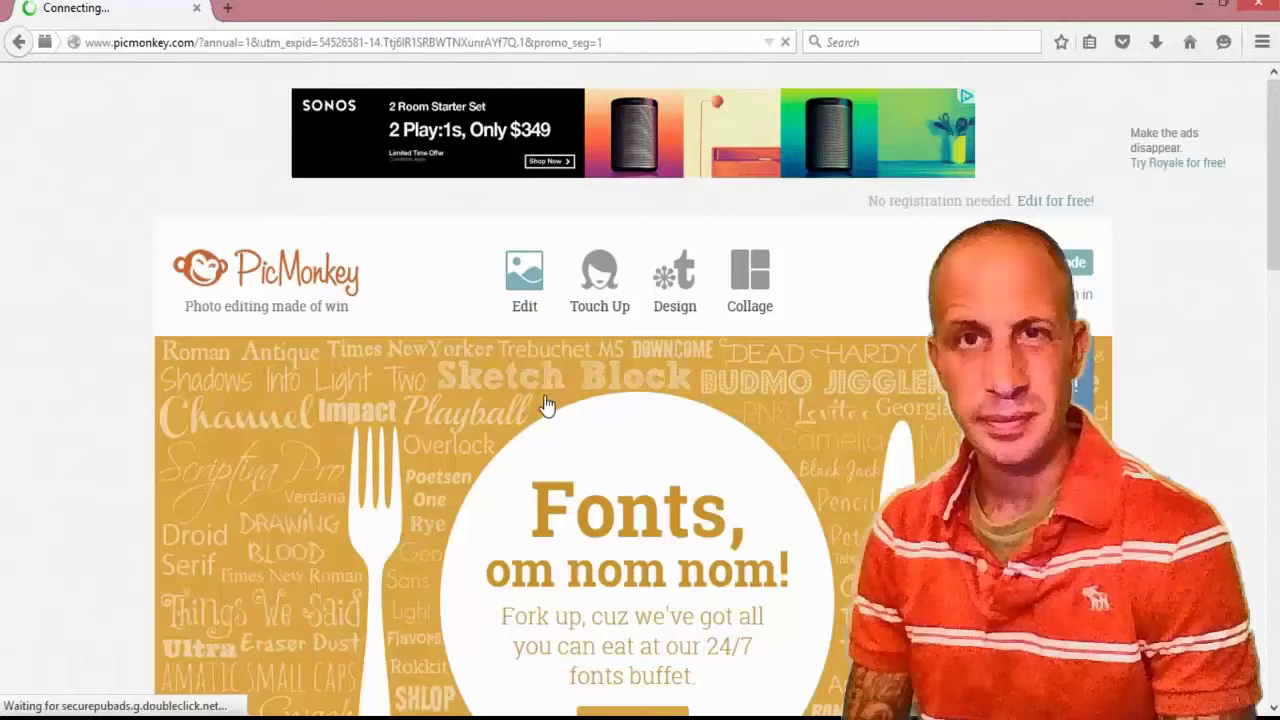
click(612, 40)
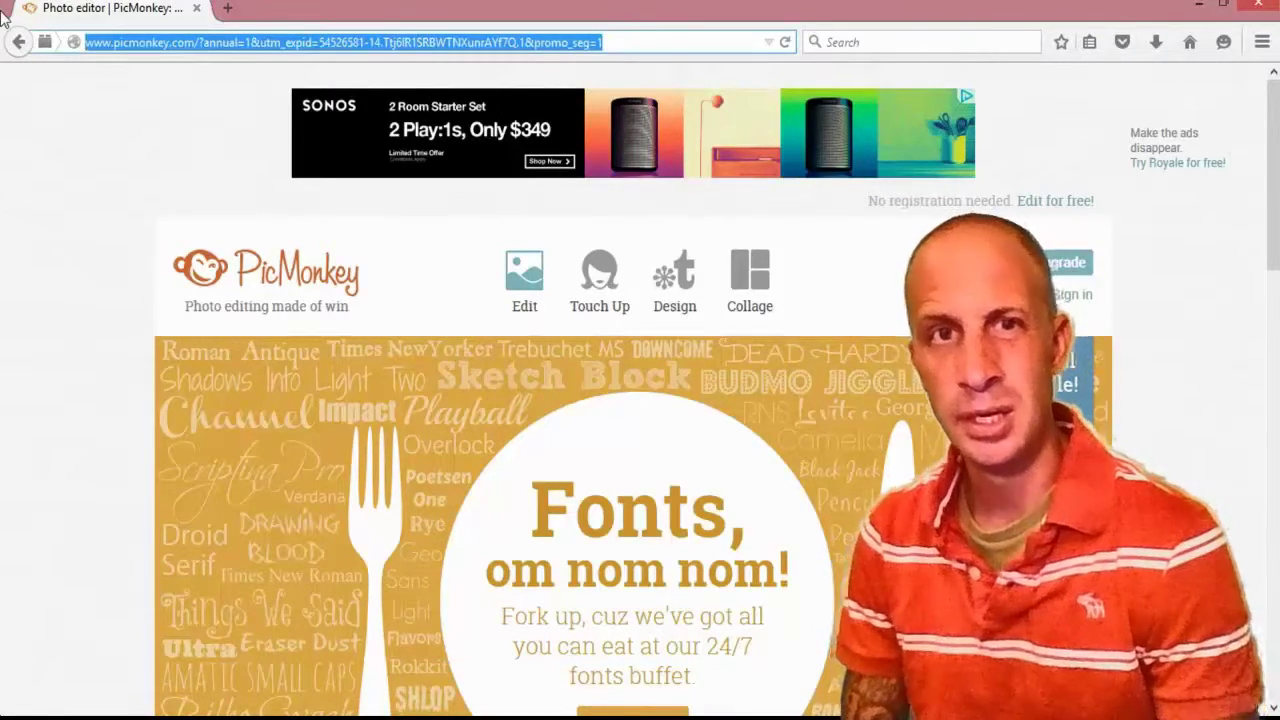
text(www.you)
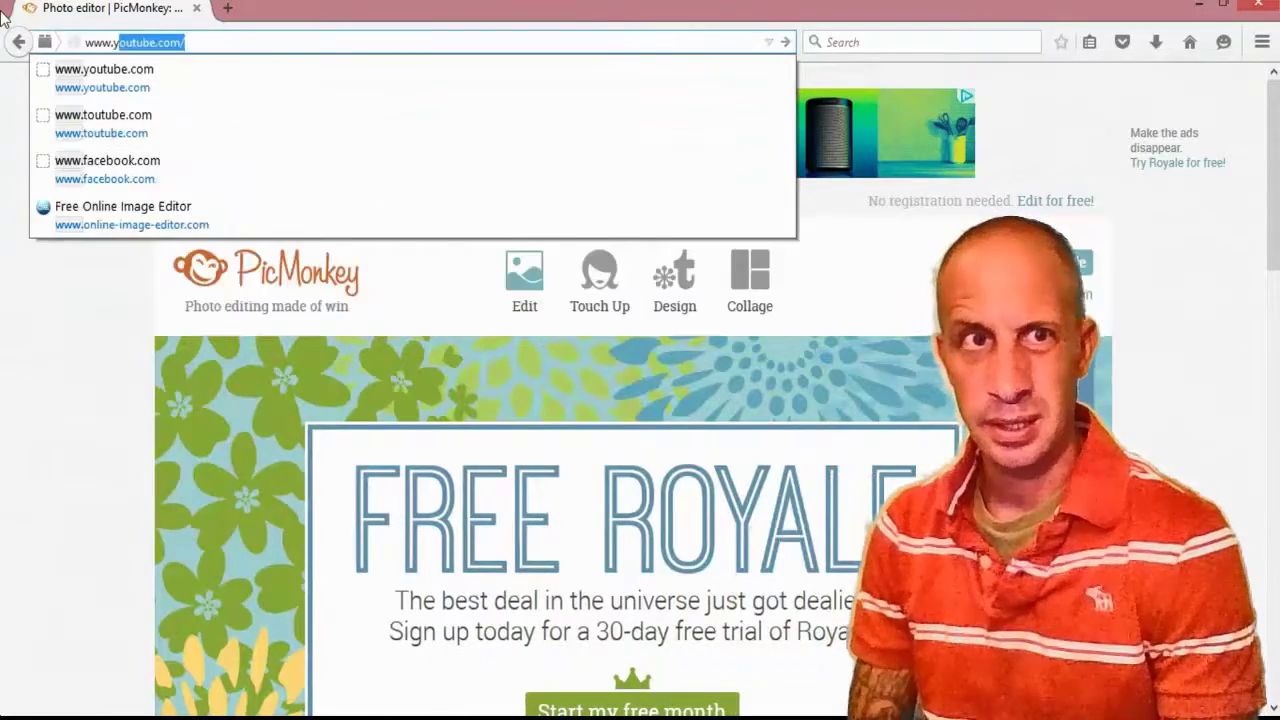
text(tube)
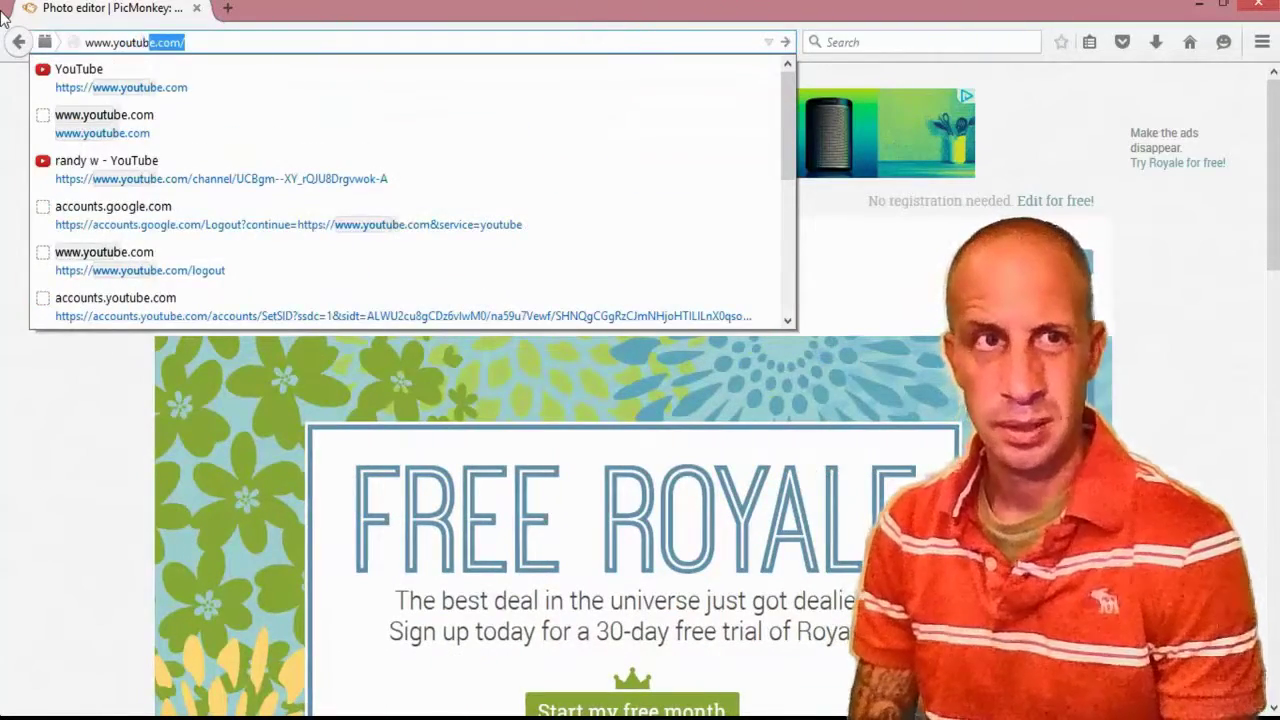
text(.co)
key(Return)
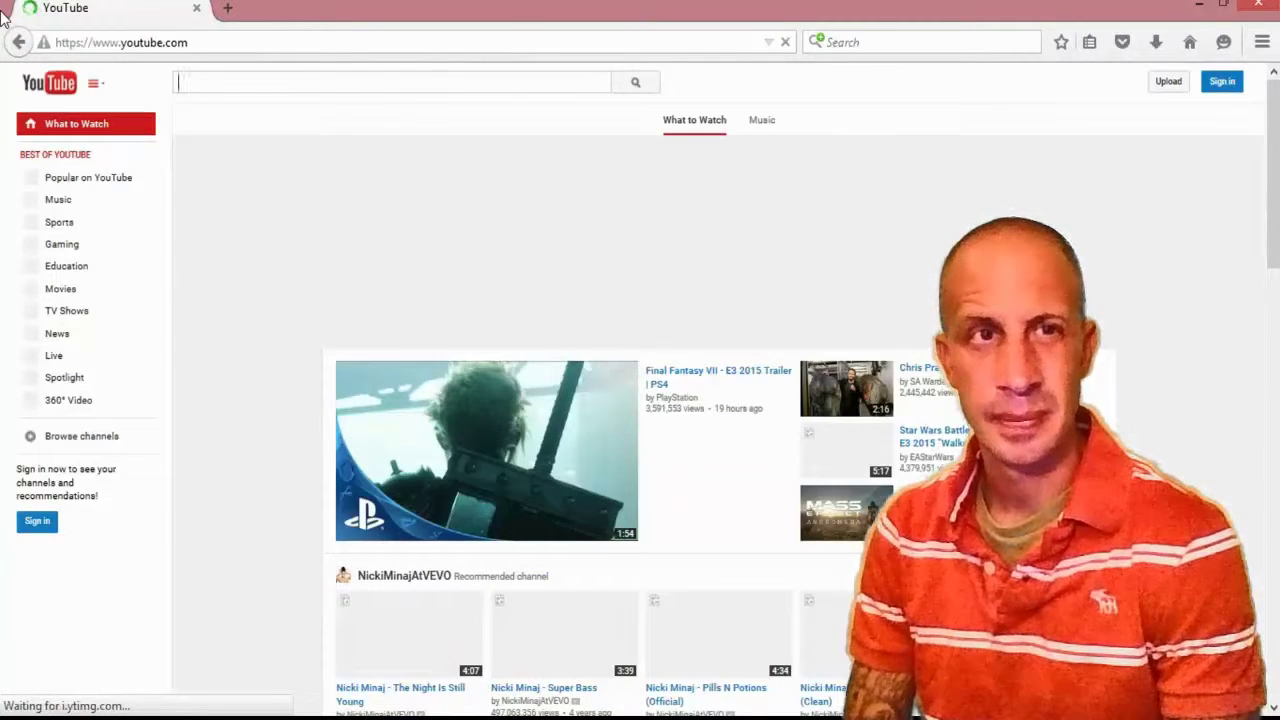
Sign in to YouTube with the saved Google account e-mail and the account password.
click(1224, 83)
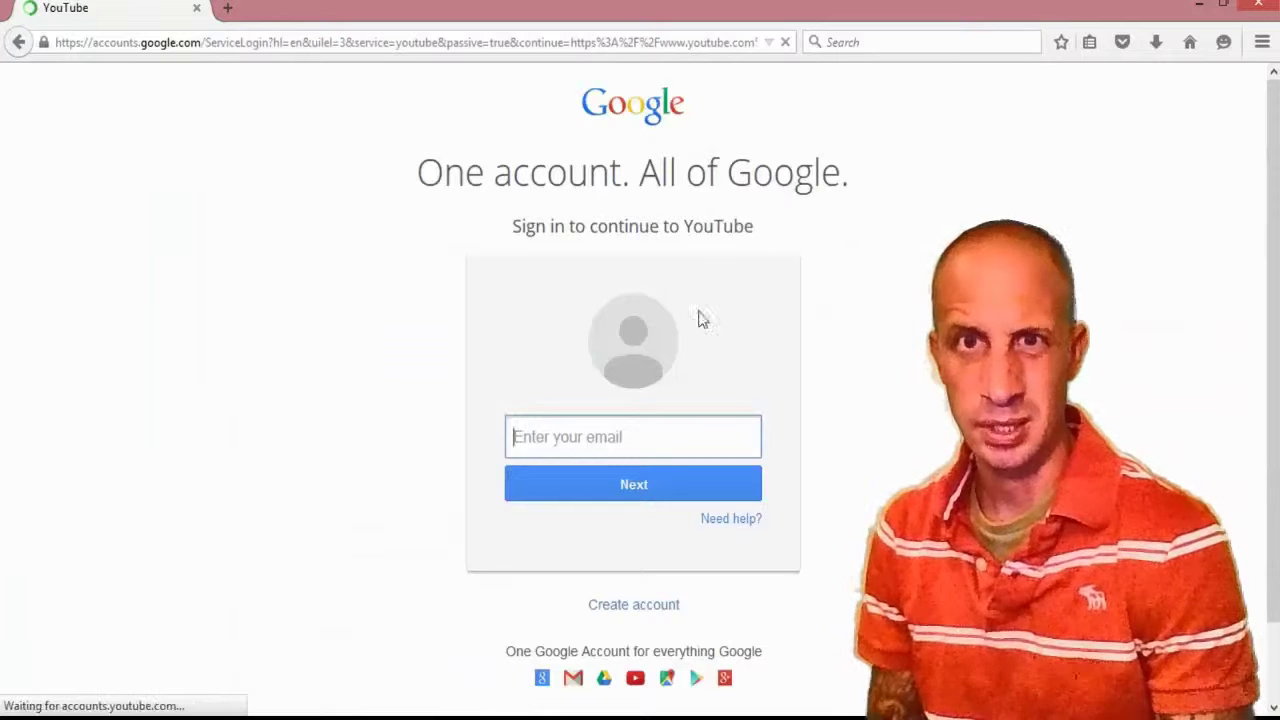
click(602, 436)
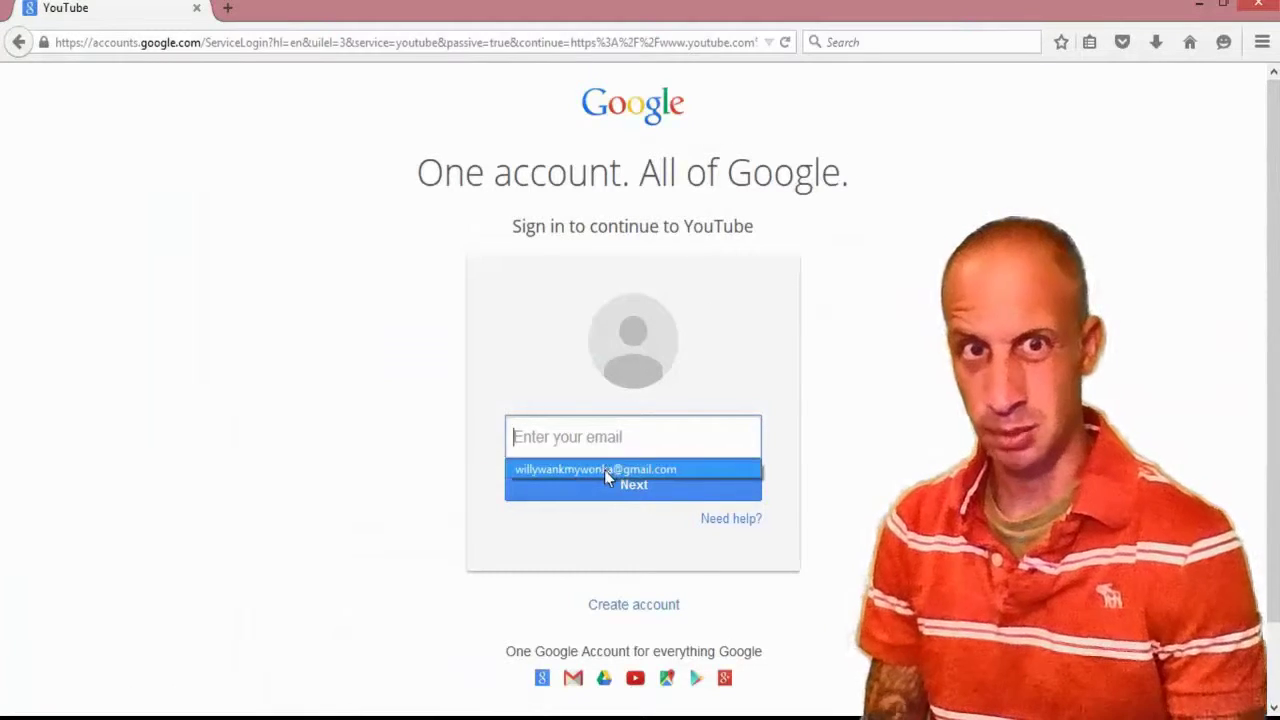
click(604, 469)
click(585, 480)
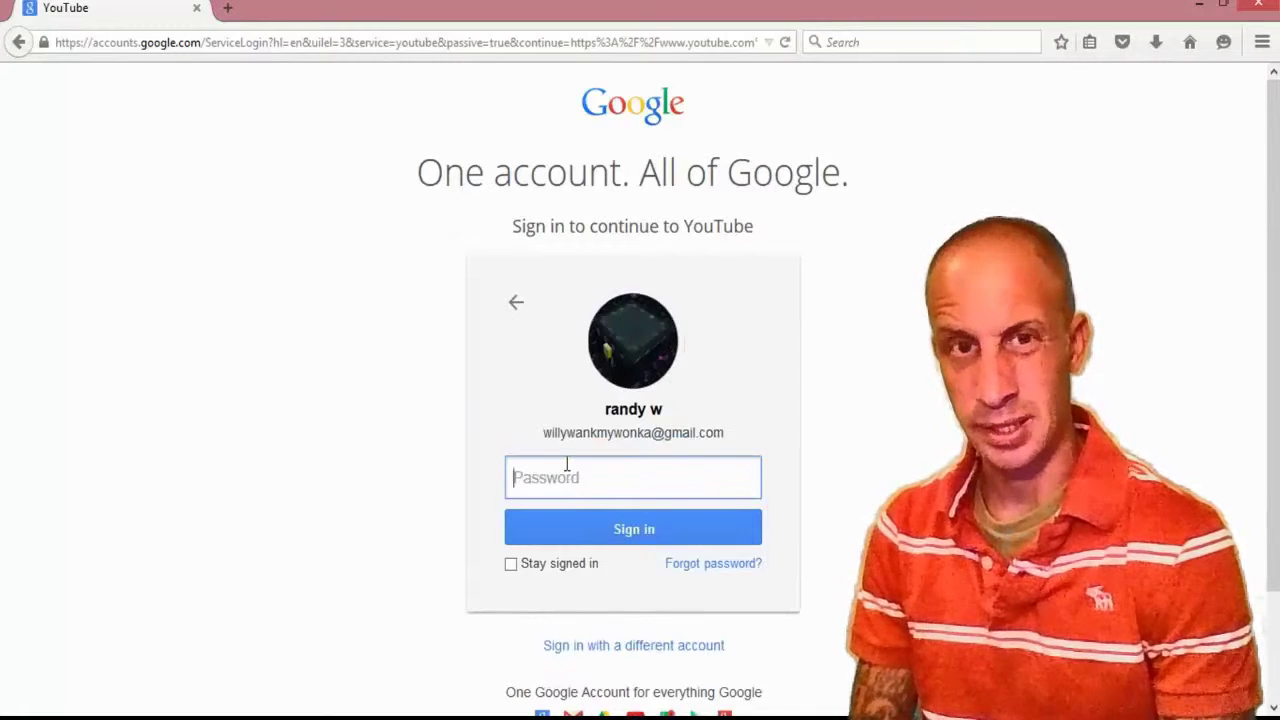
text(•••••••)
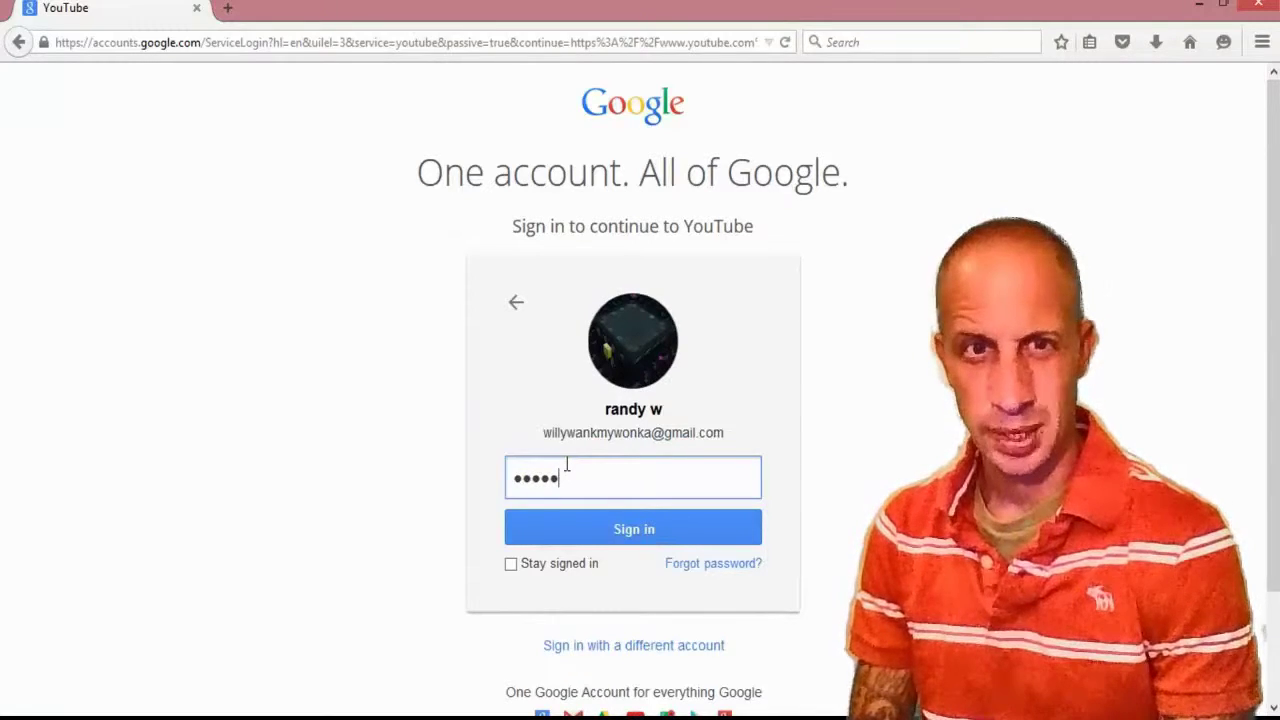
text(••)
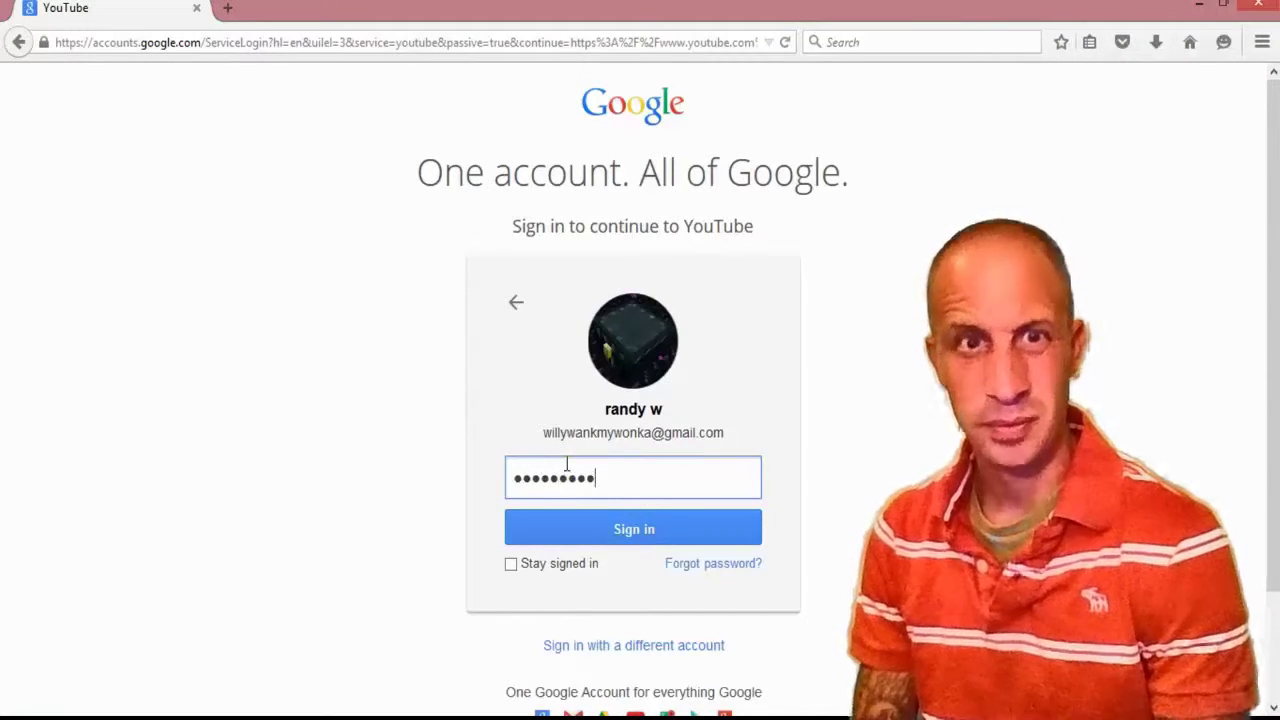
key(Return)
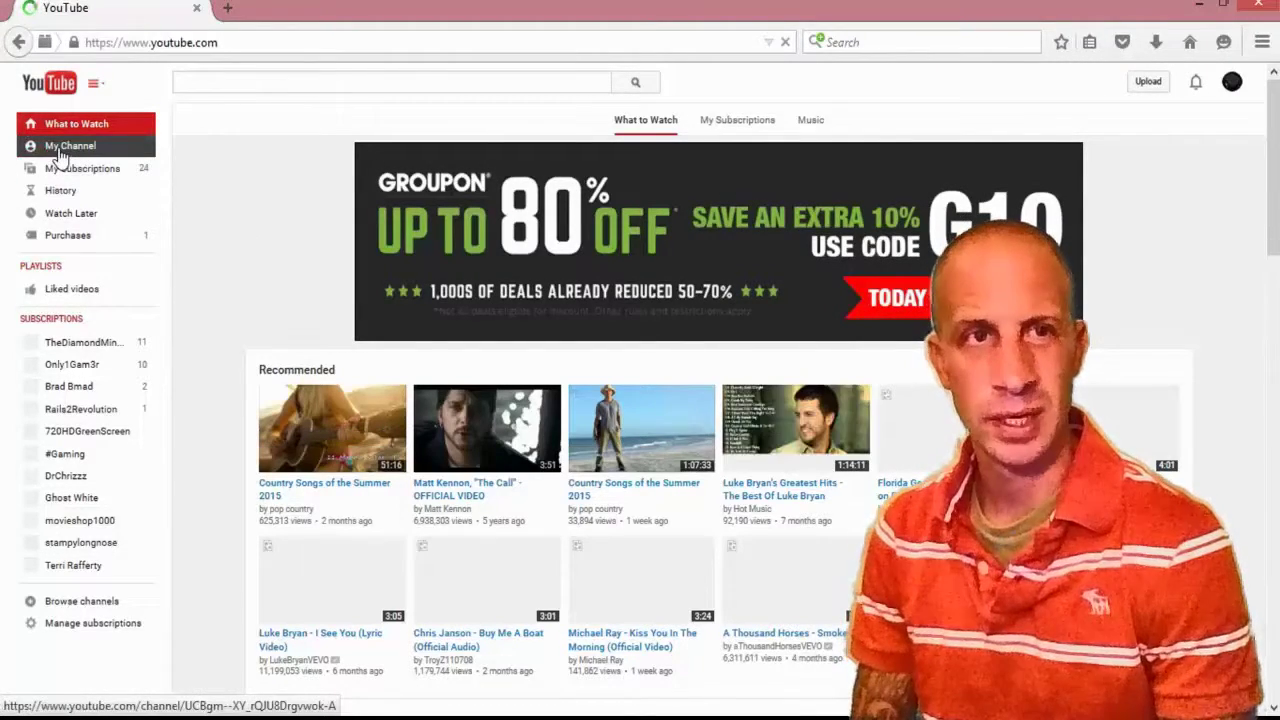
Go to My Channel and choose Edit channel art from the banner's pencil menu.
click(60, 150)
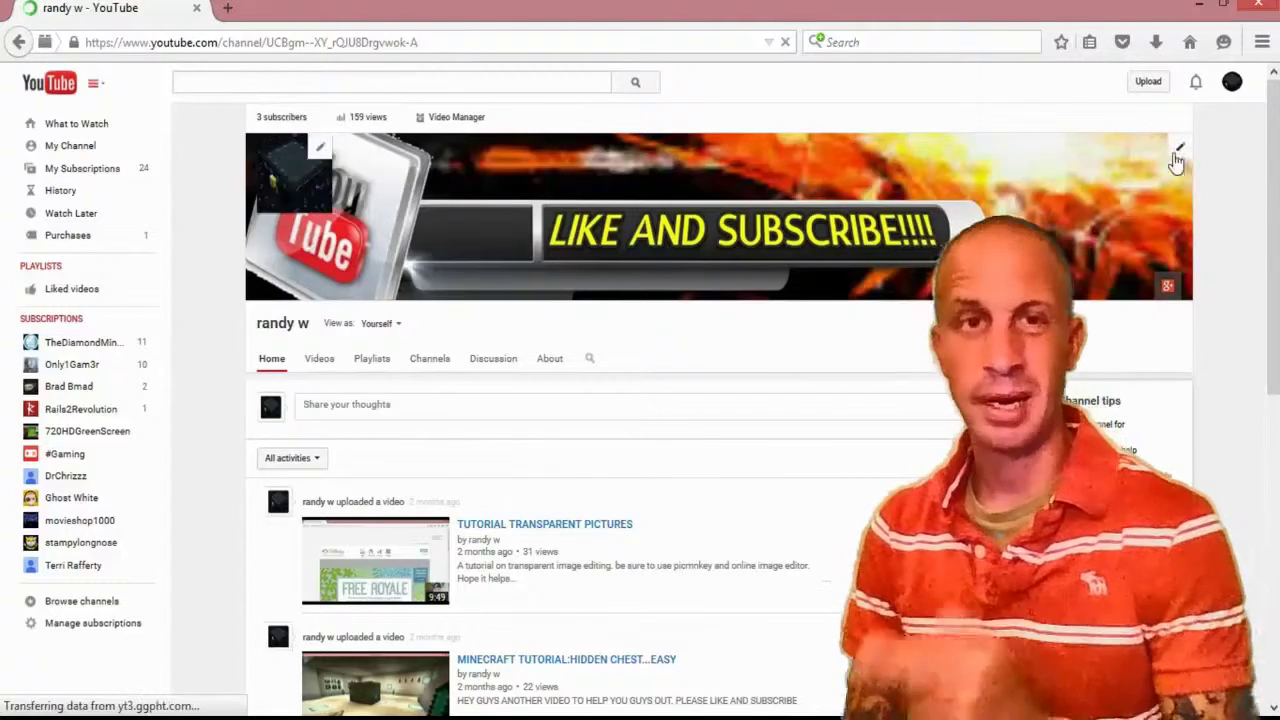
click(1181, 148)
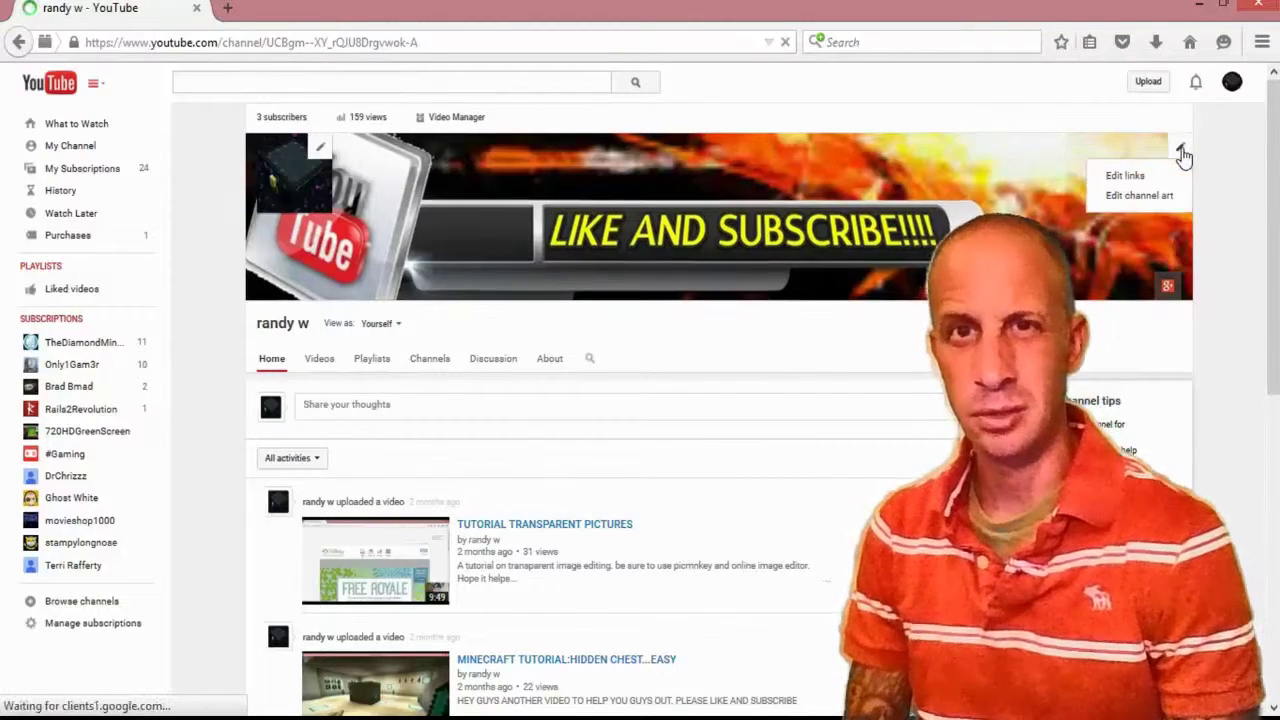
click(1153, 195)
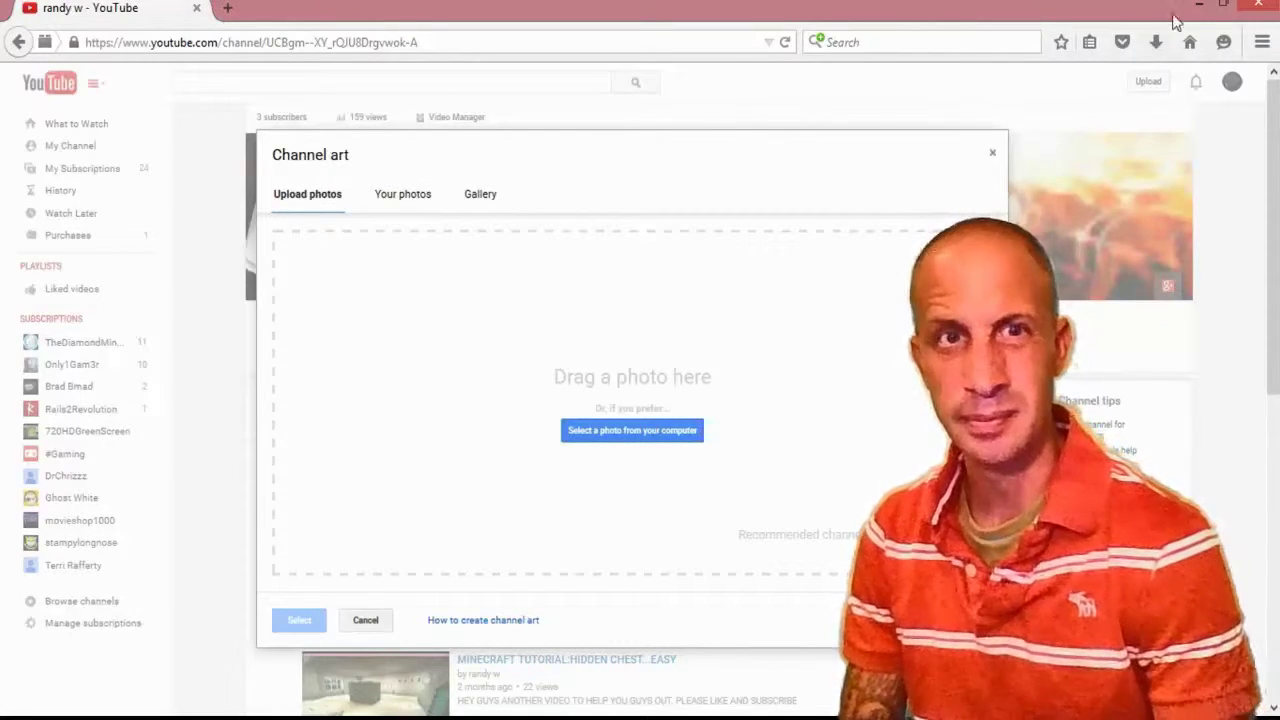
Upload the 'done' desktop image into the Channel art dialog and select it as the banner.
click(1226, 8)
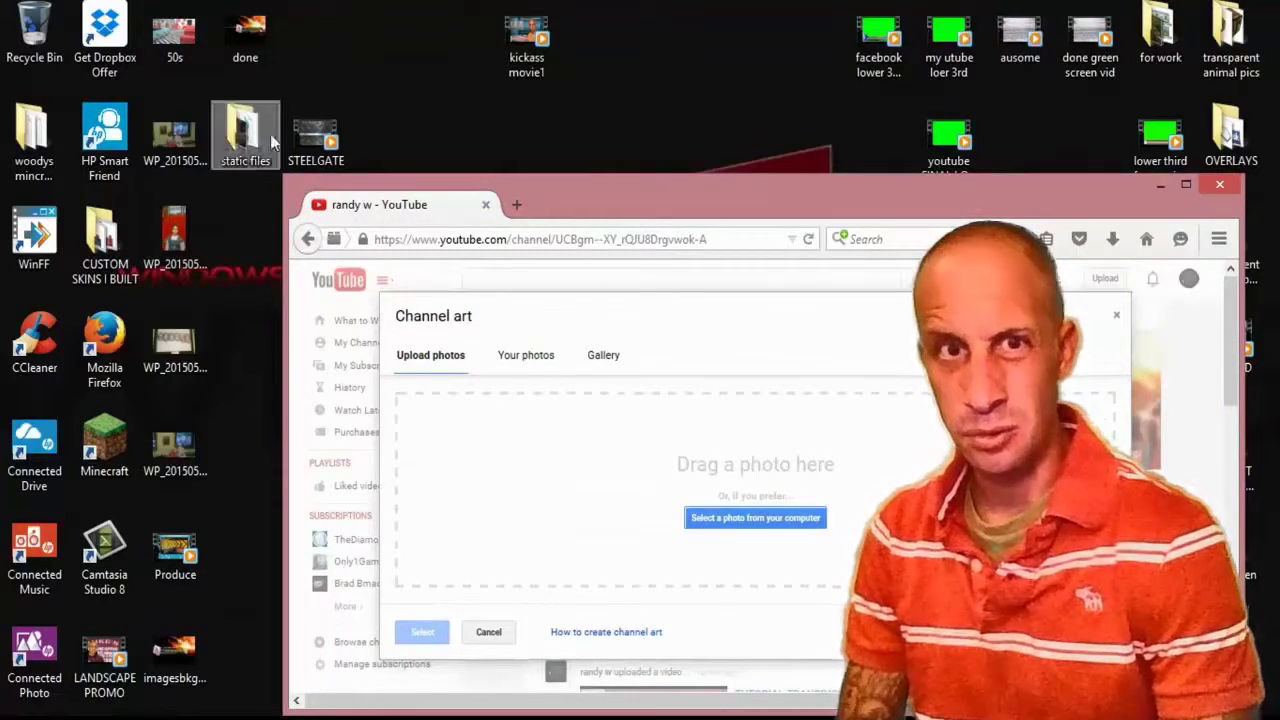
drag(245, 32, 755, 515)
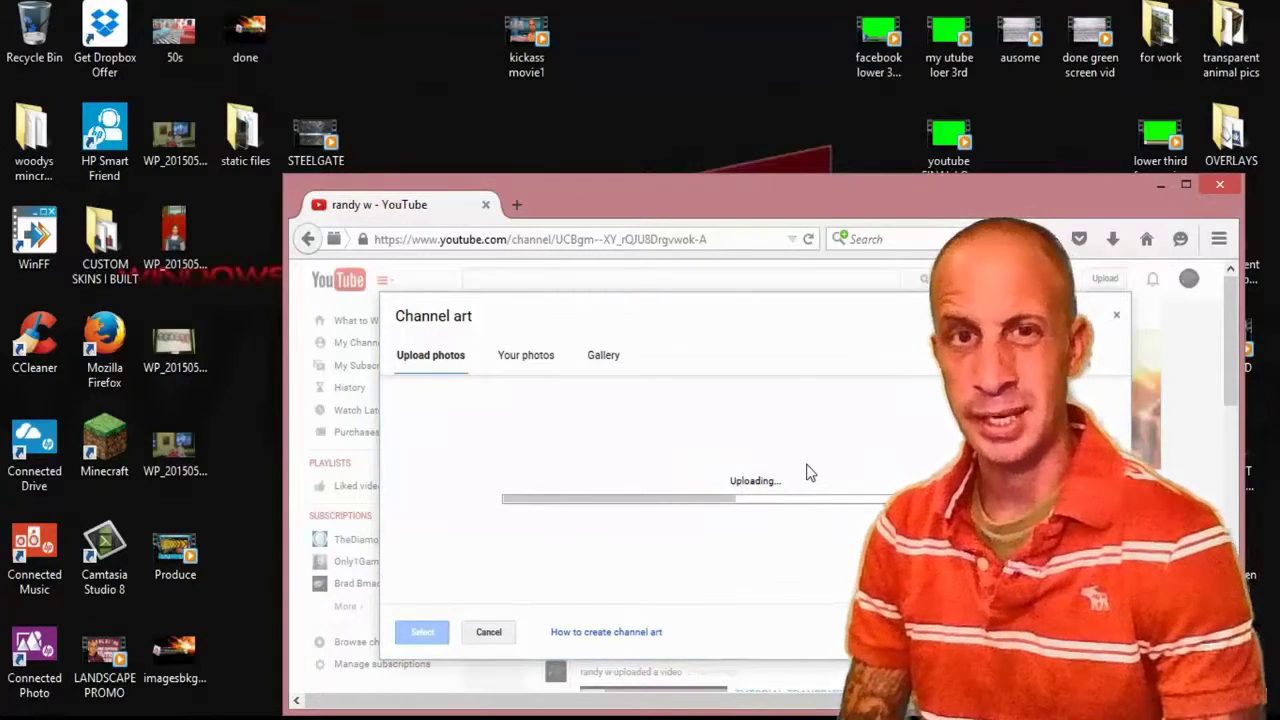
click(1186, 184)
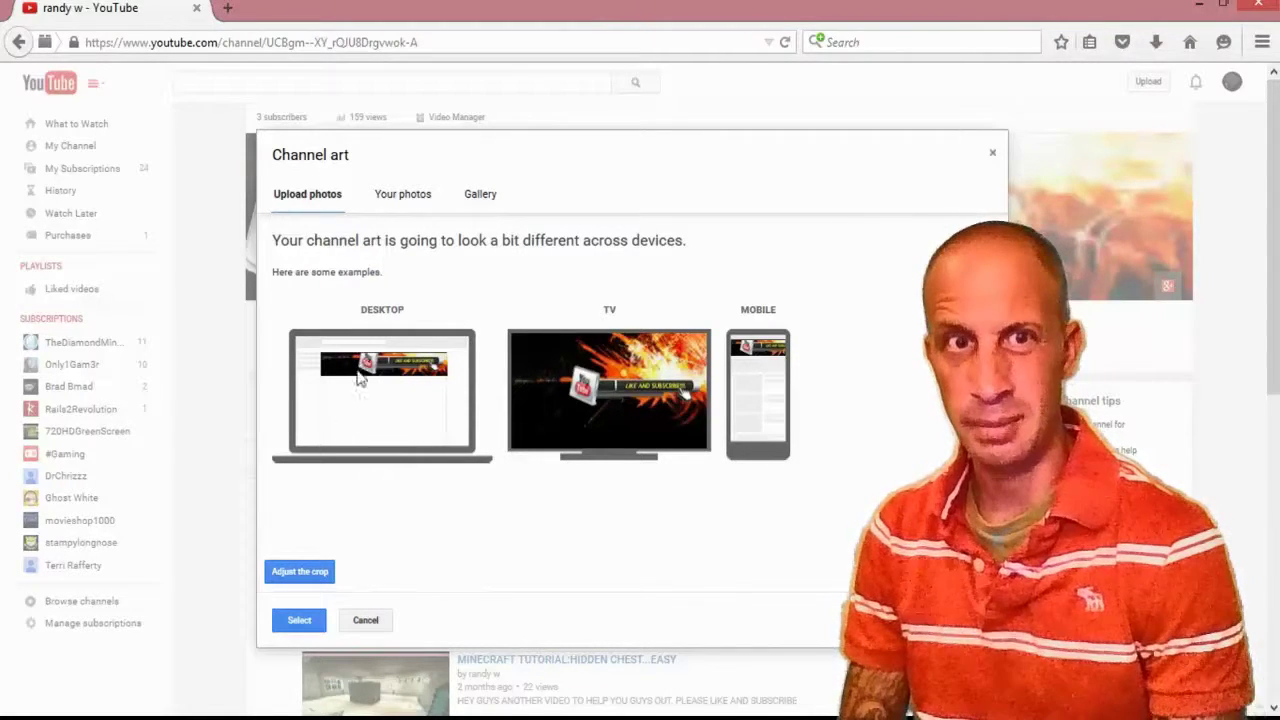
click(298, 621)
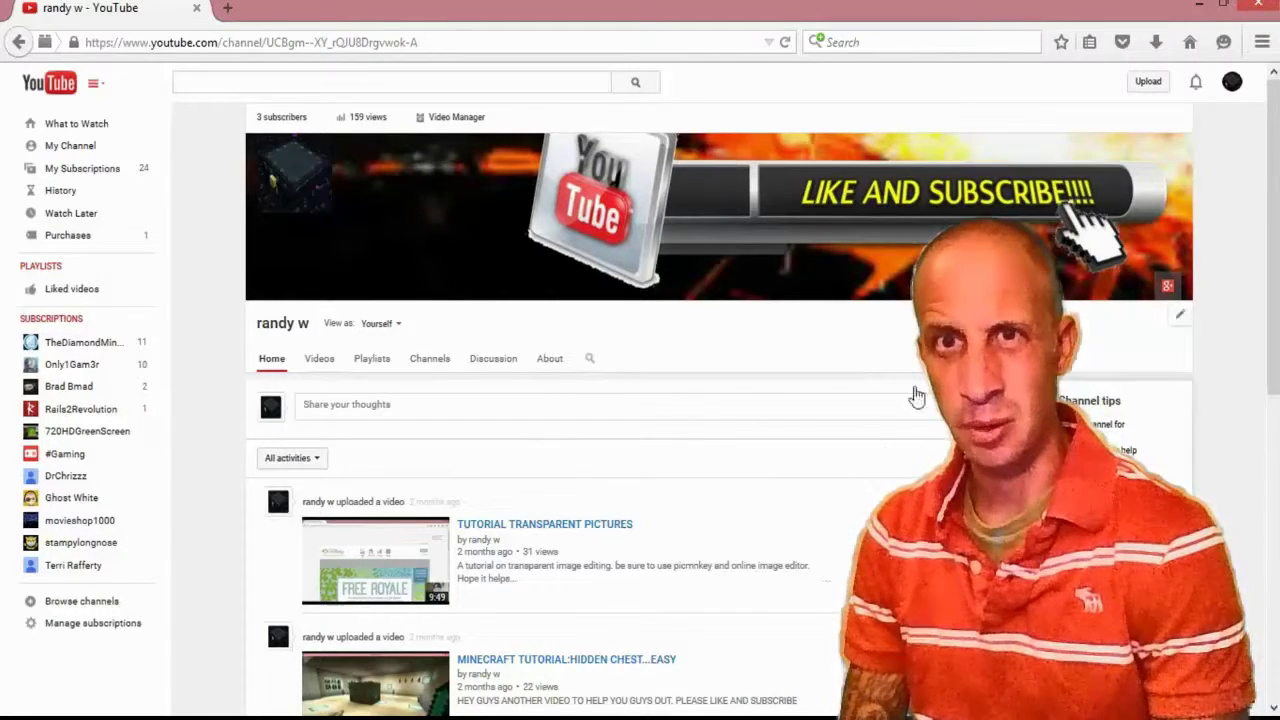
Sign out of YouTube from the account avatar menu.
click(1232, 84)
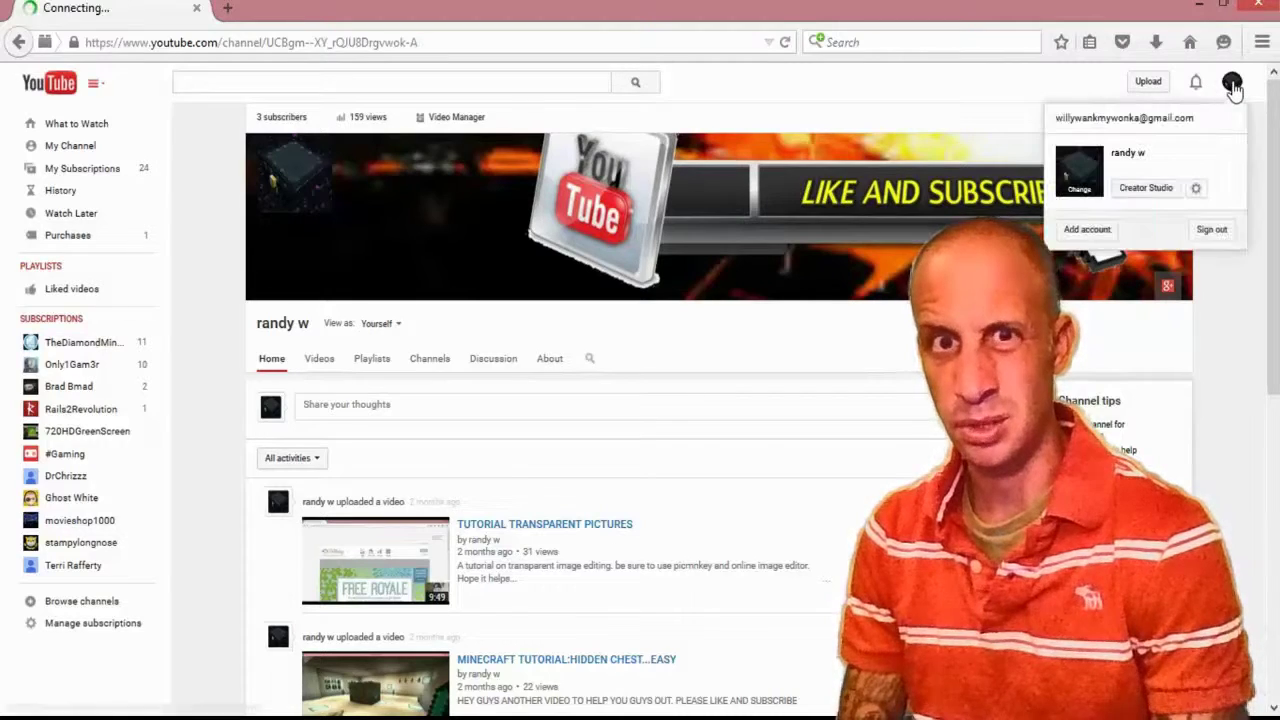
click(1211, 232)
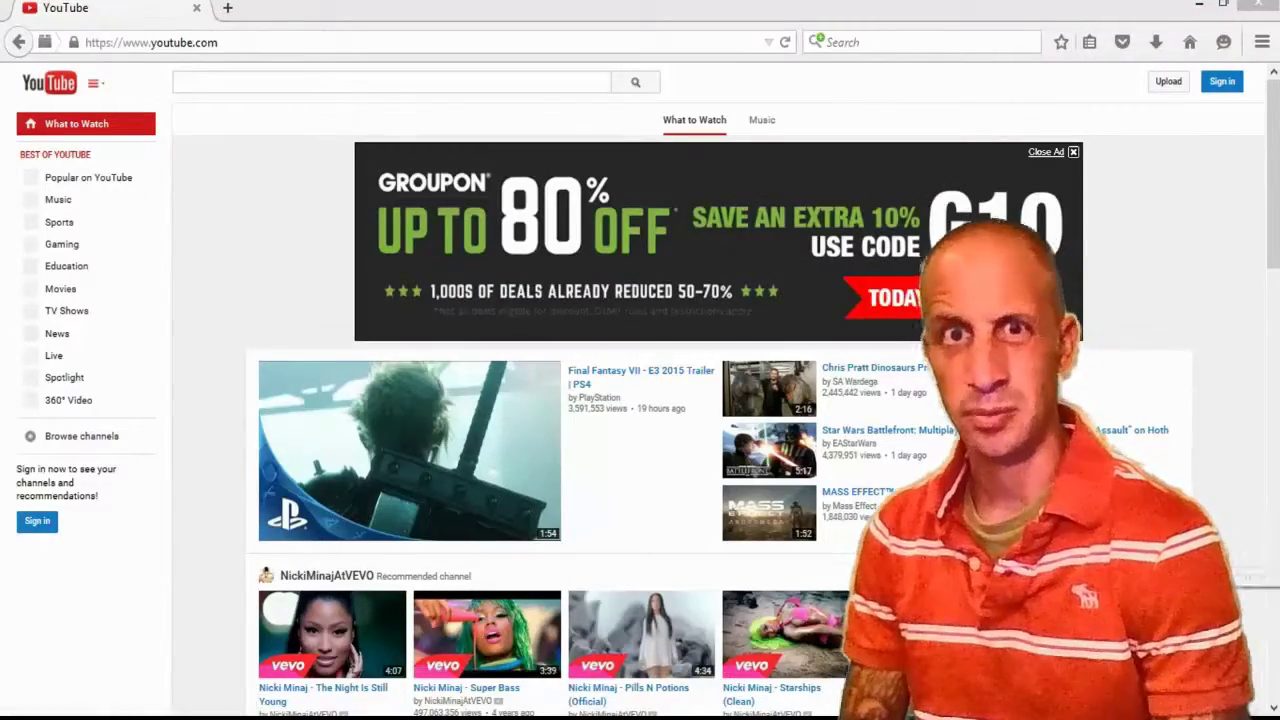
right_click(770, 482)
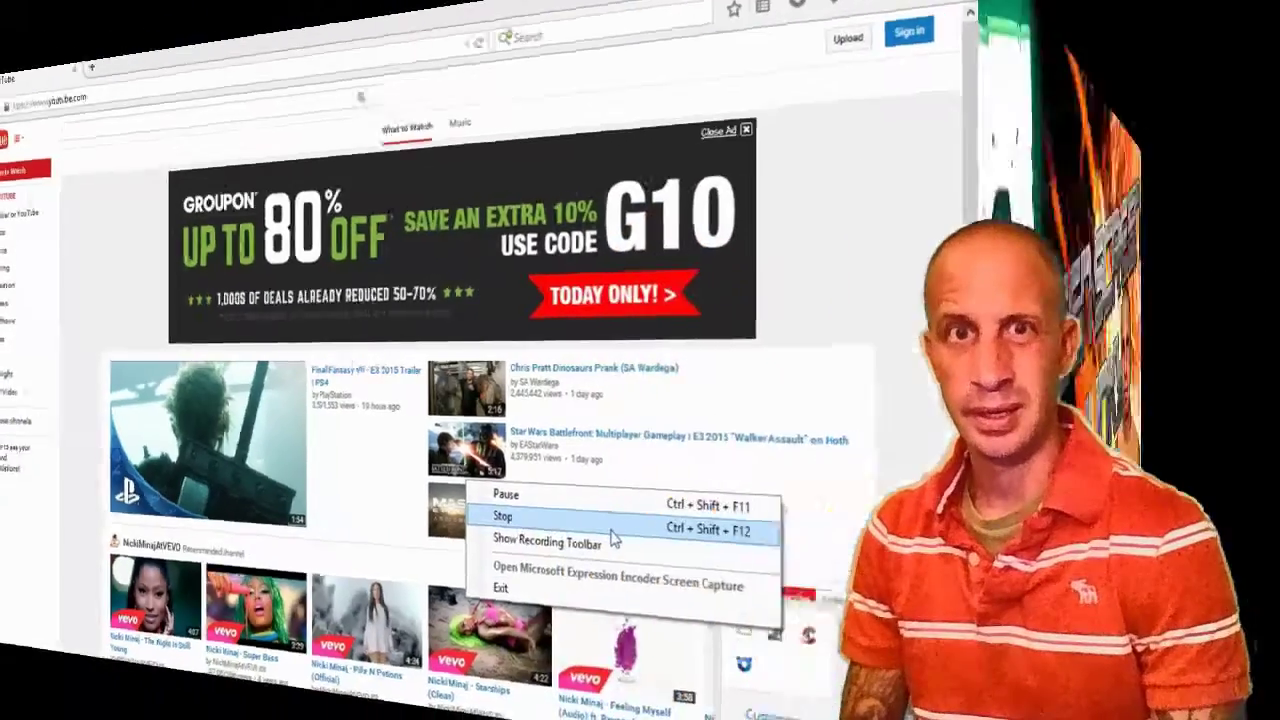